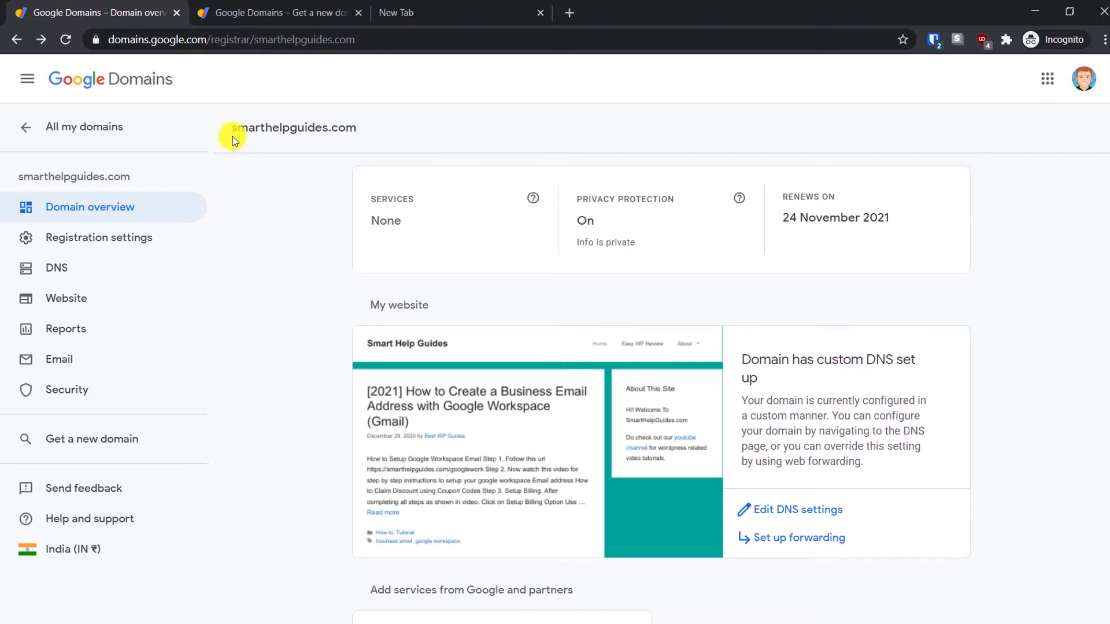
- Search Google Domains for the availability of searchyournewdomain.com
{"action": "left_click", "coordinate": [223, 6]}
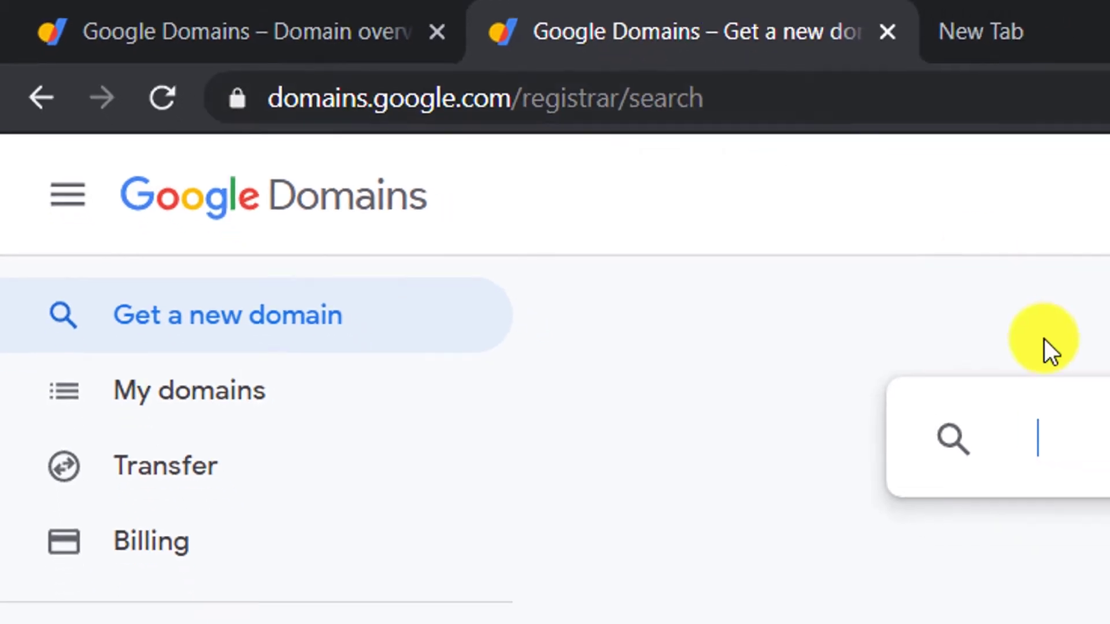
{"action": "left_click", "coordinate": [476, 168]}
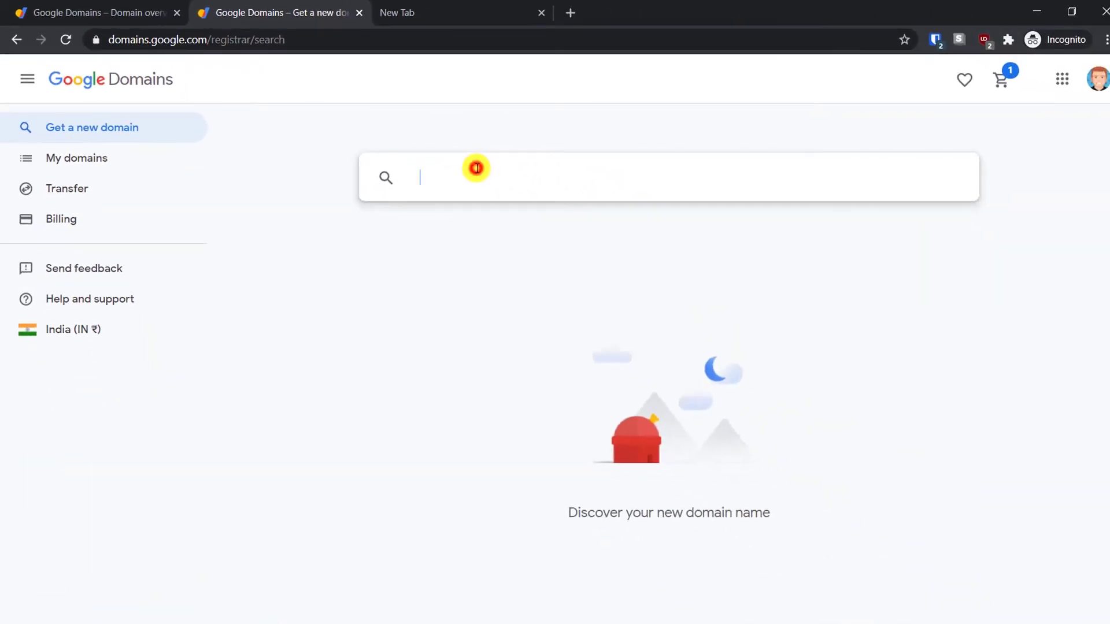
{"action": "type", "text": "se"}
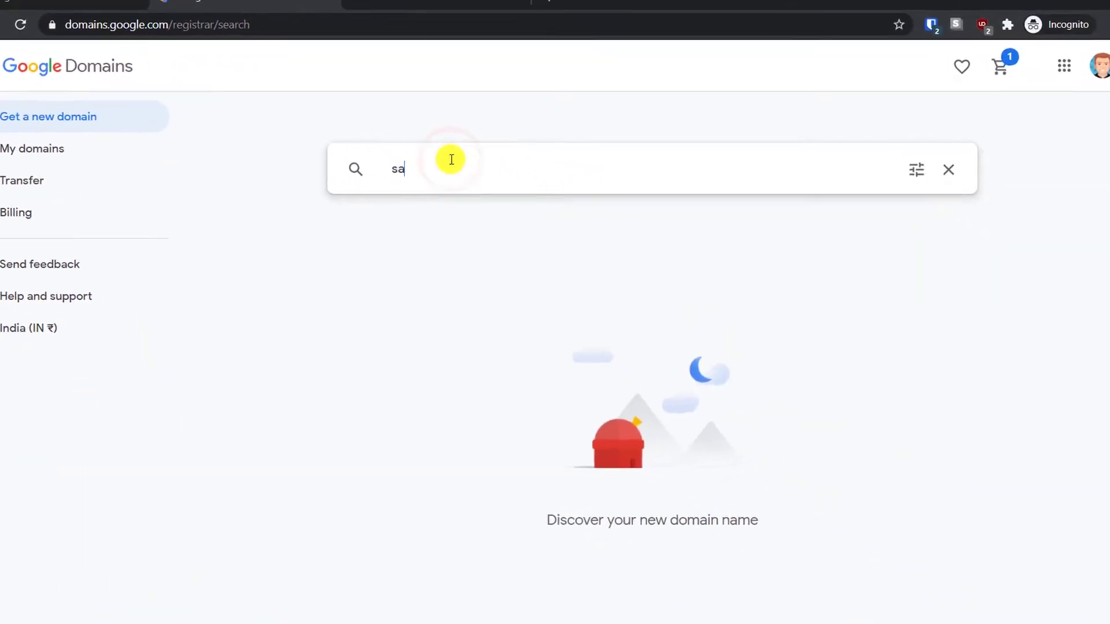
{"action": "type", "text": "a"}
{"action": "key", "text": "BackSpace"}
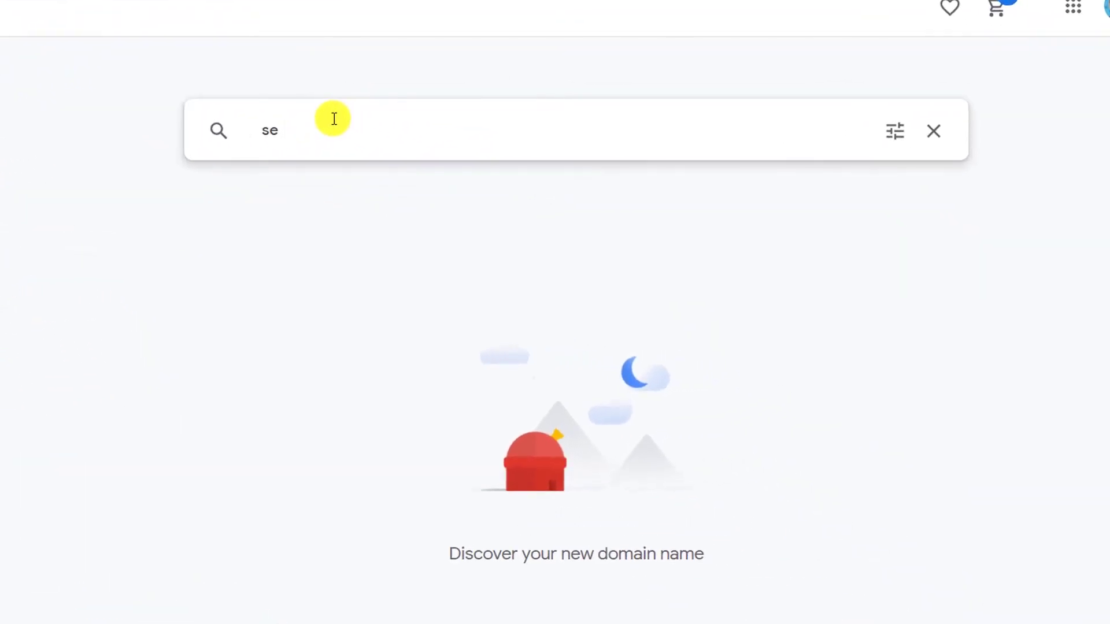
{"action": "type", "text": "arch"}
{"action": "type", "text": "yout"}
{"action": "type", "text": "newdomain.c"}
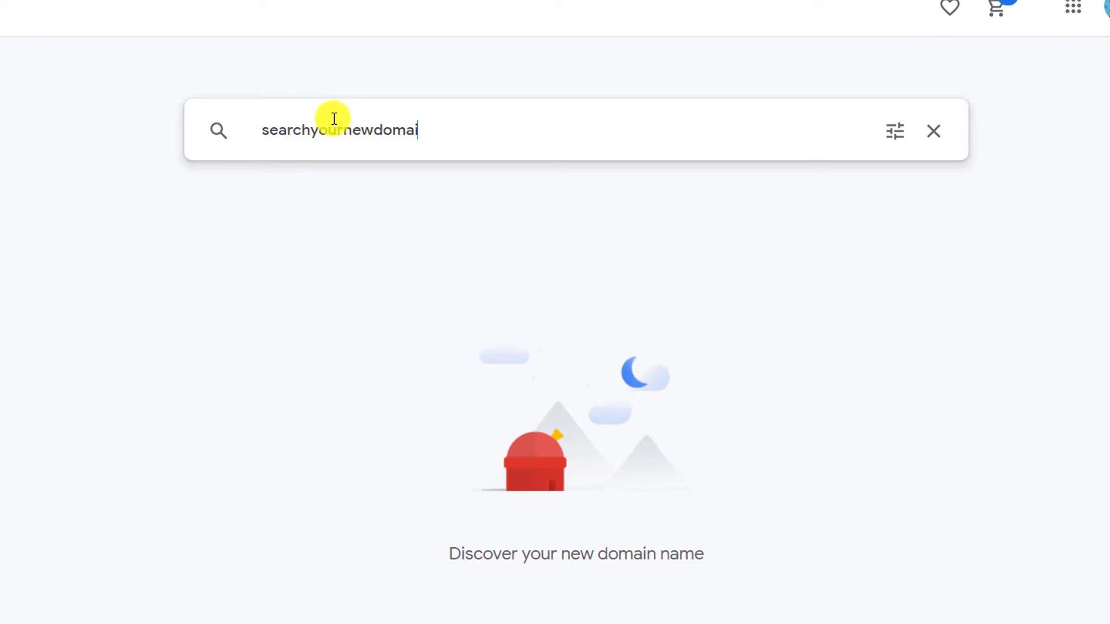
{"action": "type", "text": "om"}
{"action": "key", "text": "Return"}
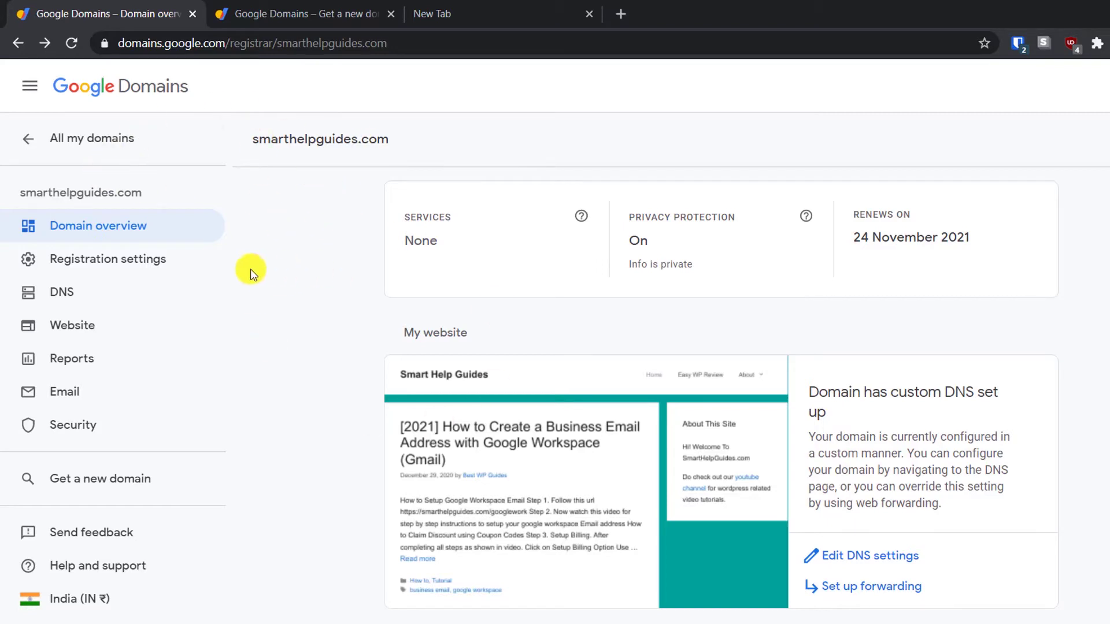
- Show the smarthelpguides.com DNS page with its four ns-cloud-c Google Domains nameservers
{"action": "left_click", "coordinate": [66, 293]}
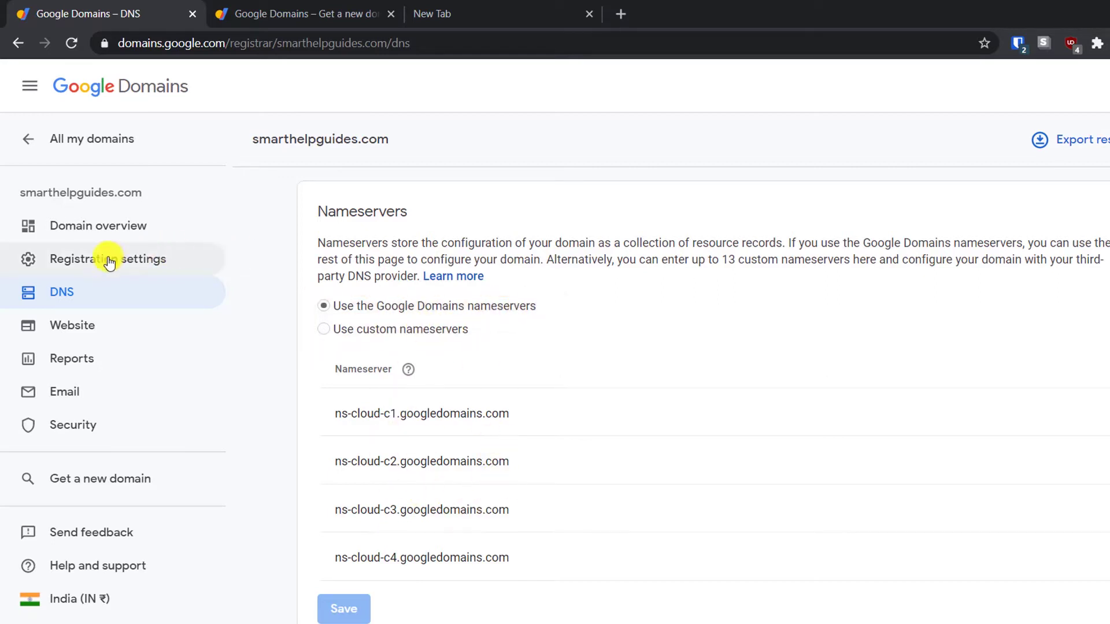
- Open the smarthelpguides.com email settings and review the existing wildcard forwarding rule
{"action": "left_click", "coordinate": [80, 393]}
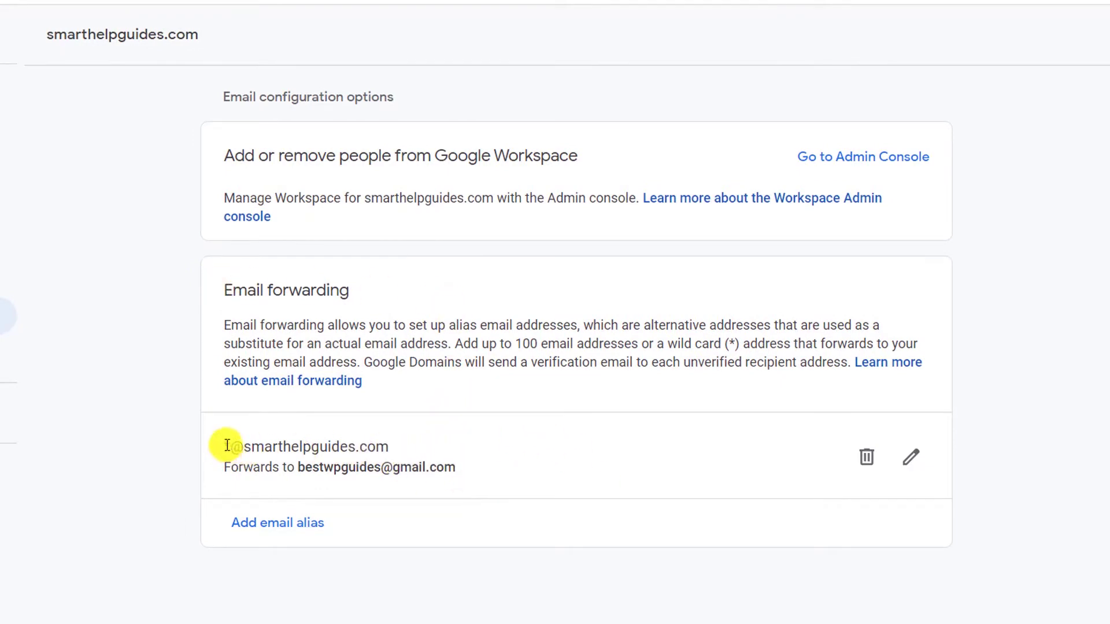
{"action": "left_click_drag", "start_coordinate": [294, 467], "coordinate": [505, 487]}
{"action": "left_click", "coordinate": [507, 487]}
- Create a new alias 'admin' that forwards to the owner's Gmail address
{"action": "left_click", "coordinate": [302, 525]}
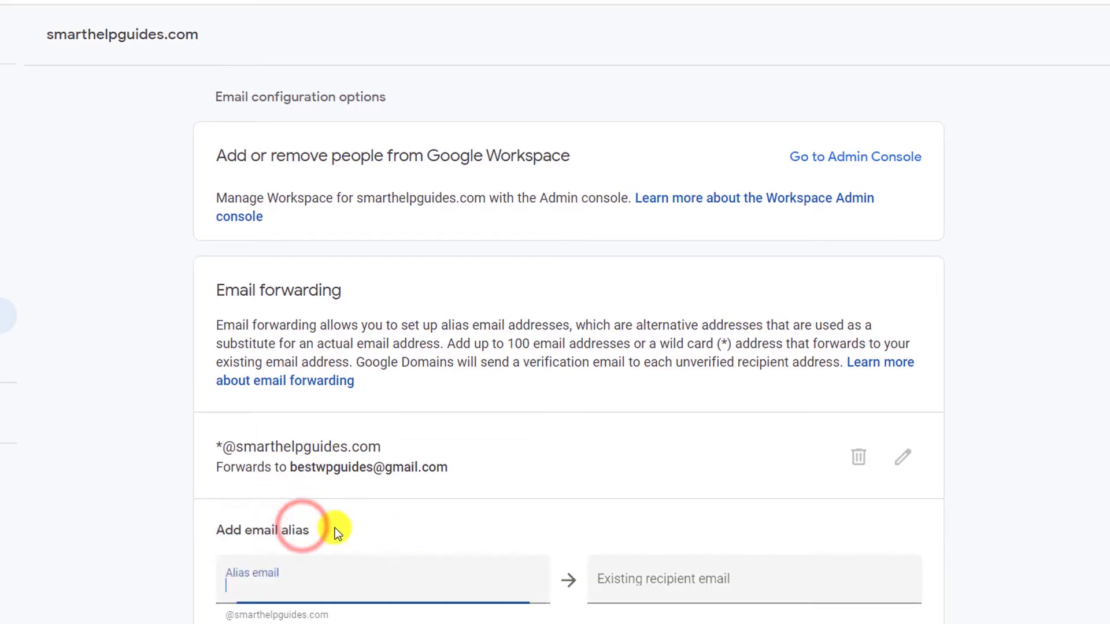
{"action": "left_click", "coordinate": [418, 578]}
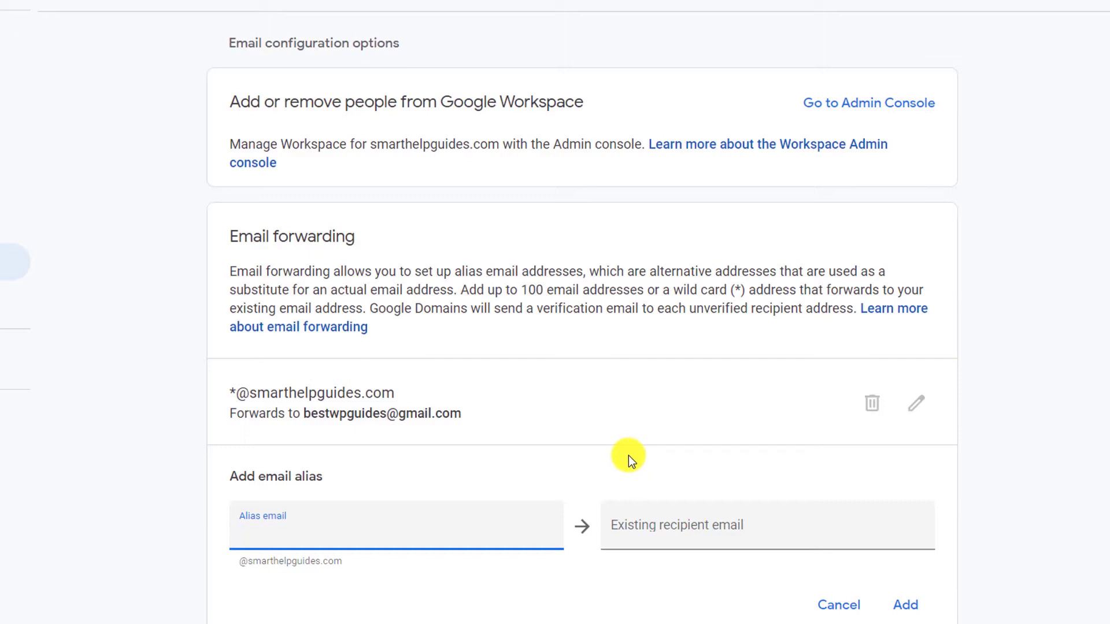
{"action": "left_click", "coordinate": [745, 522]}
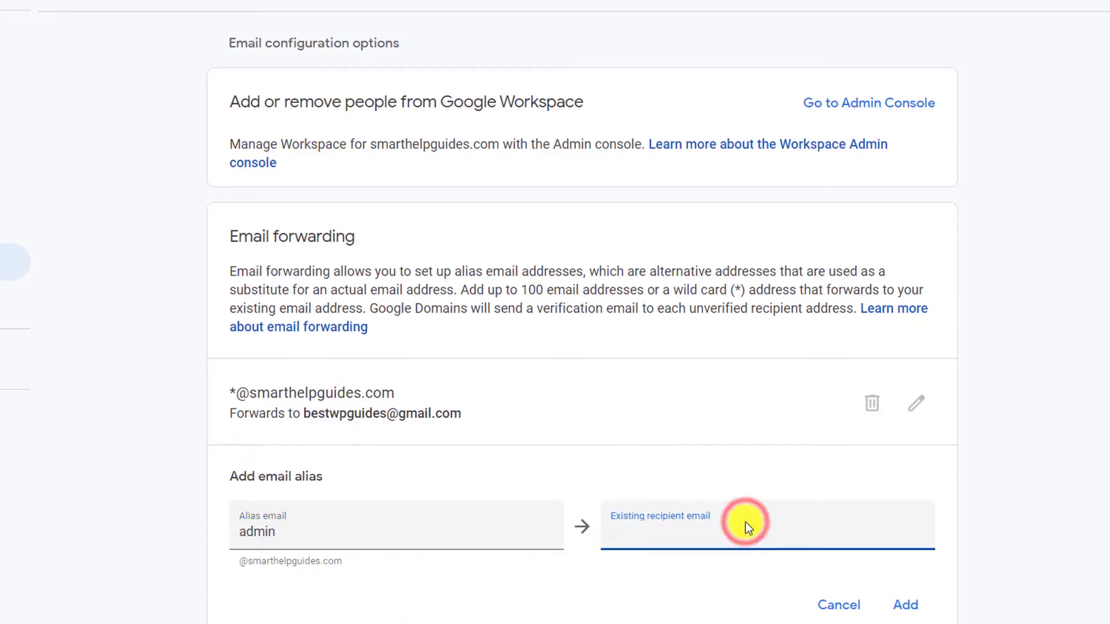
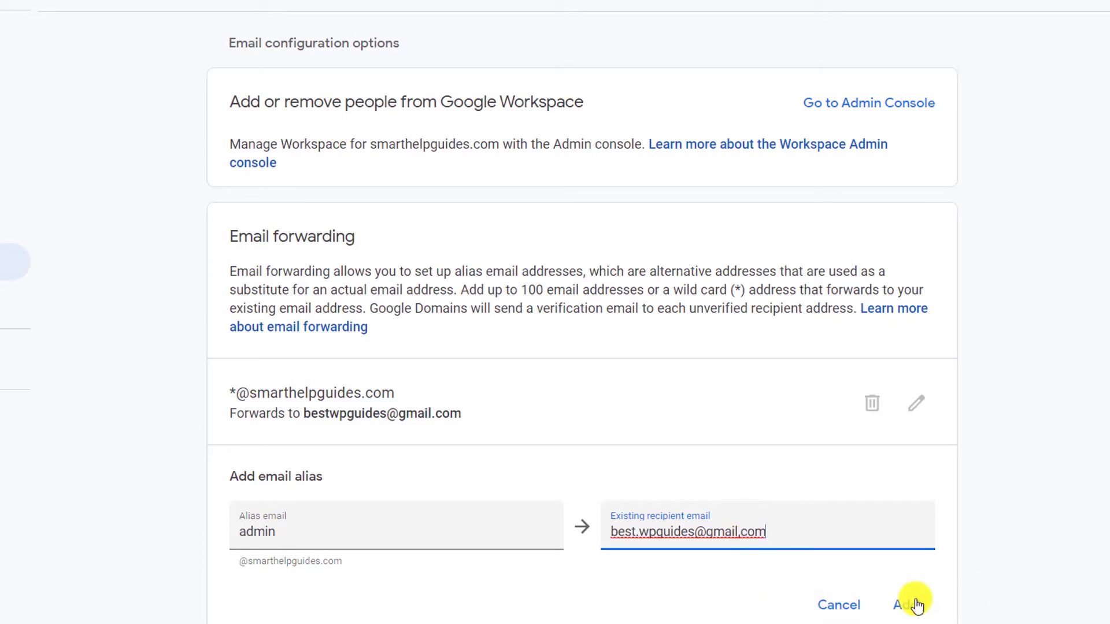
{"action": "scroll", "coordinate": [912, 599], "scroll_direction": "down", "scroll_amount": 1}
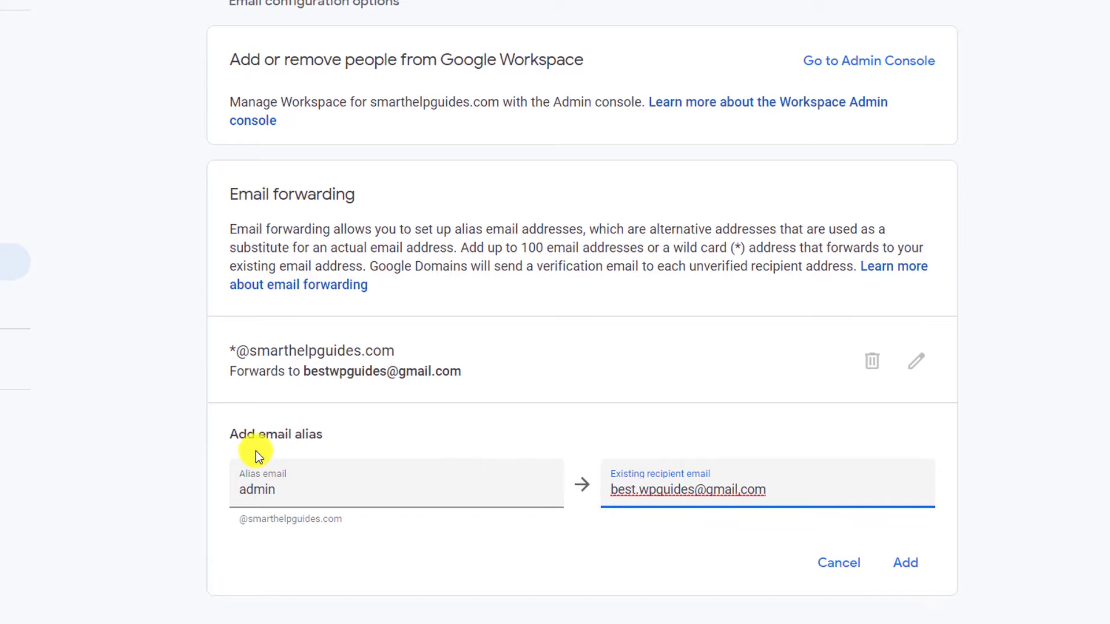
- Change the alias to 'support' and insert '+support' before the @ in the recipient address
{"action": "double_click", "coordinate": [296, 485]}
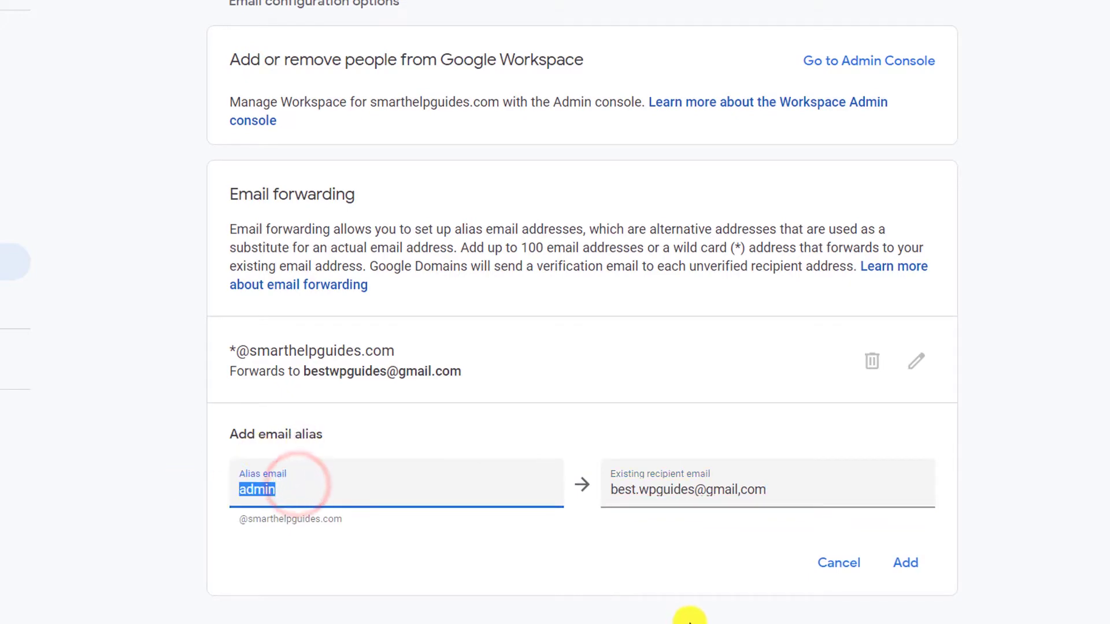
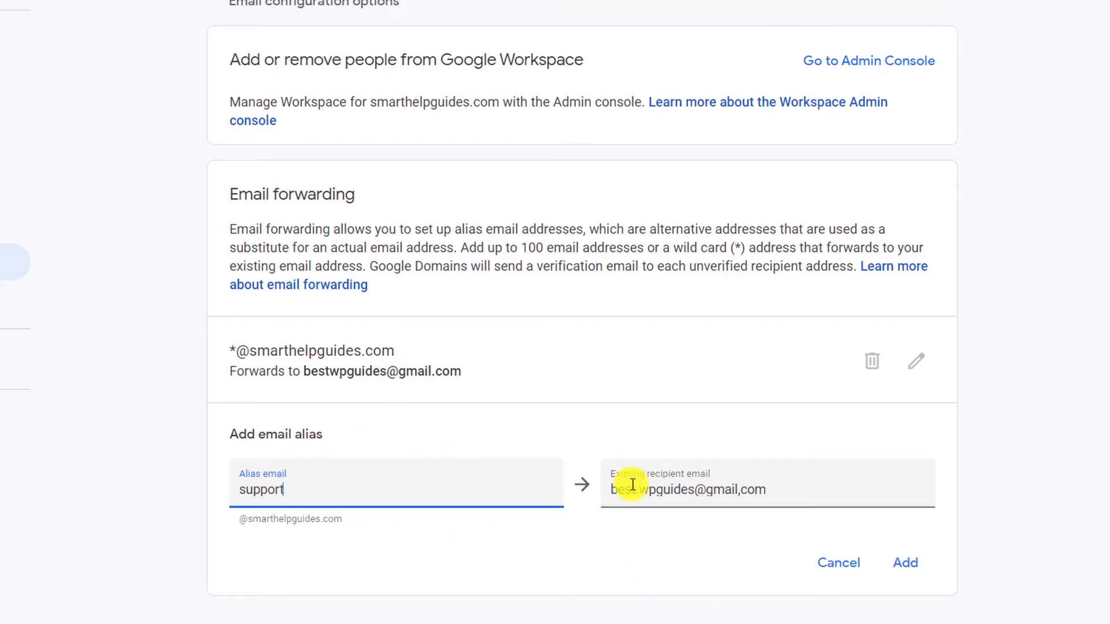
{"action": "left_click", "coordinate": [696, 489]}
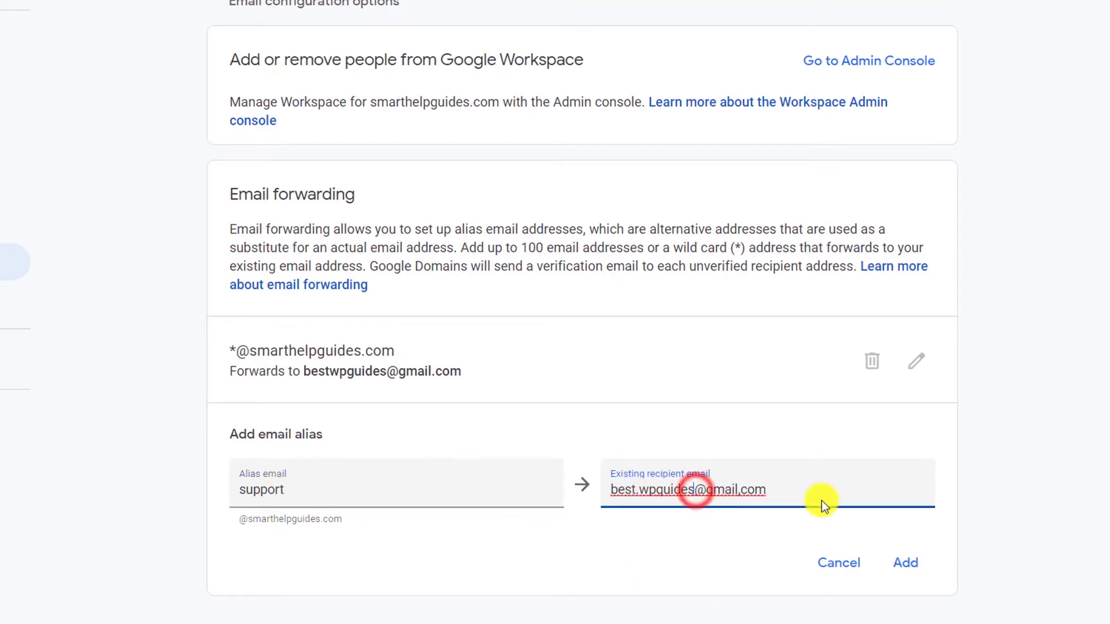
{"action": "type", "text": "+supp"}
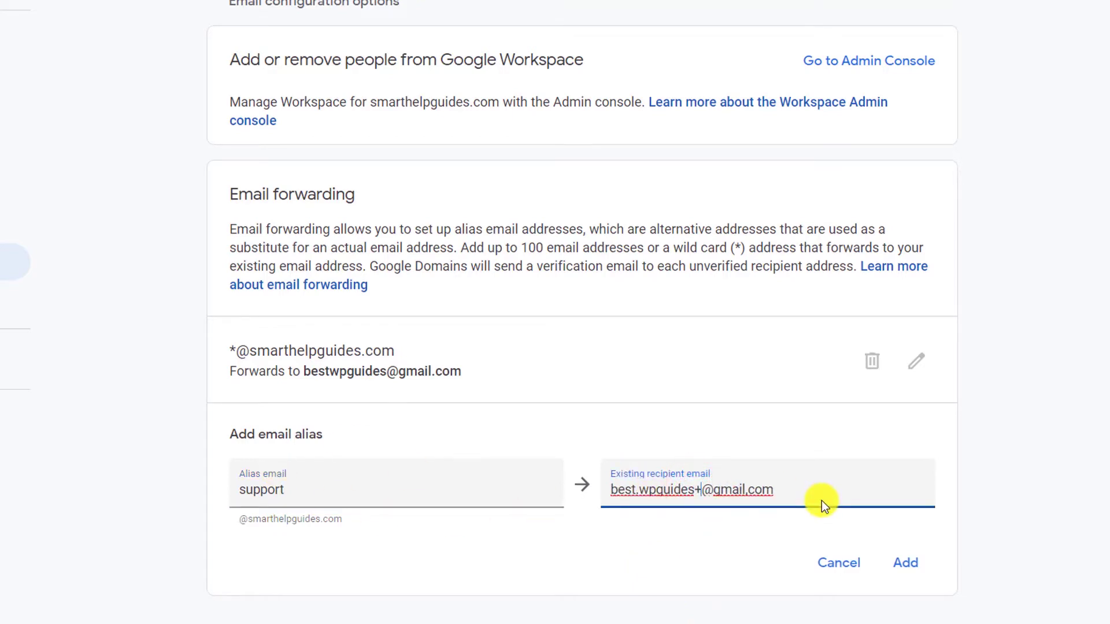
{"action": "type", "text": "ort"}
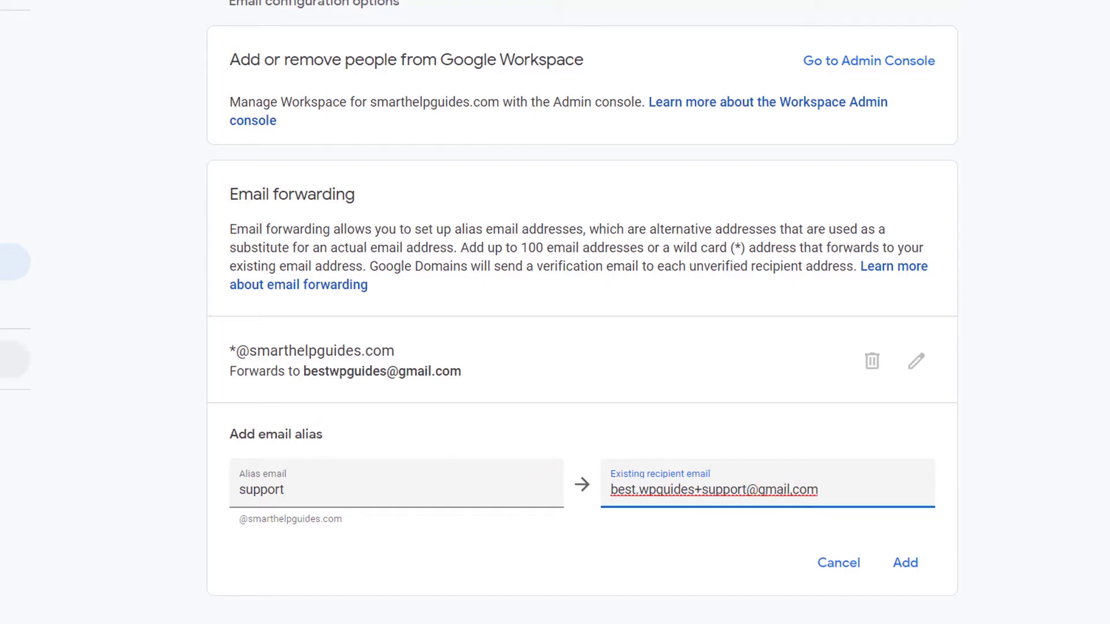
{"action": "left_click", "coordinate": [14, 151]}
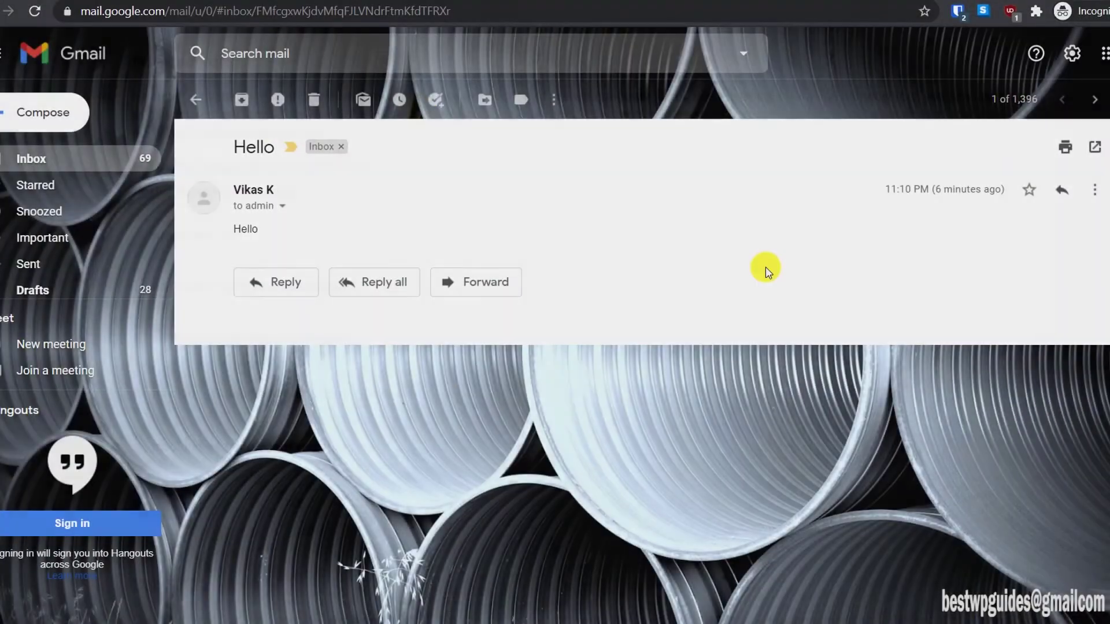
- Open Gmail's full Accounts and Import settings and scroll past the Send mail as list
{"action": "left_click", "coordinate": [1069, 58]}
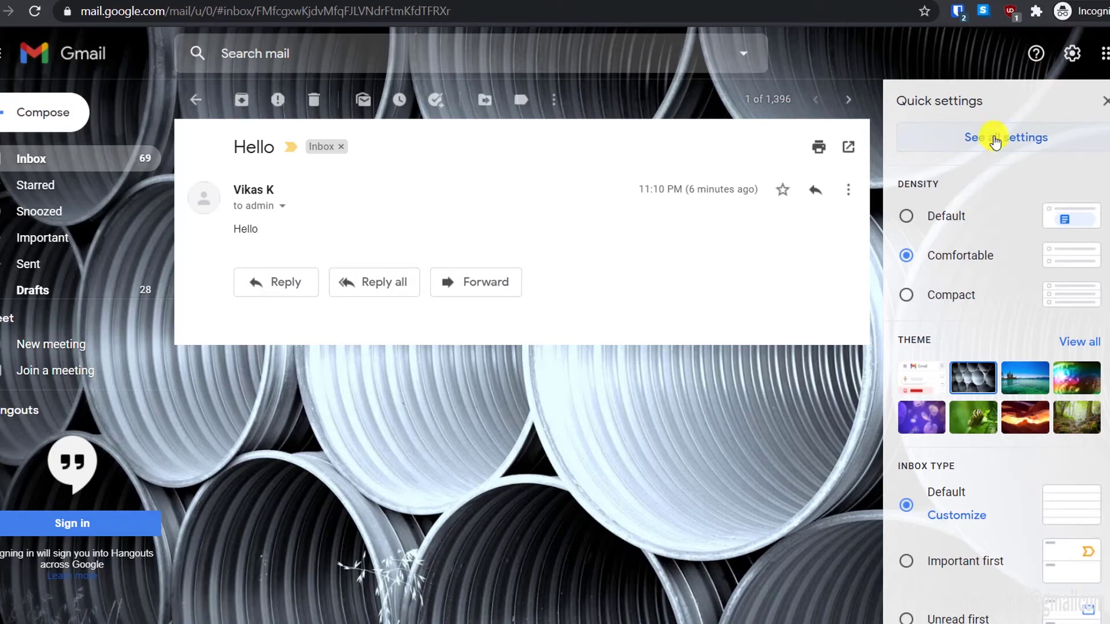
{"action": "left_click", "coordinate": [995, 140]}
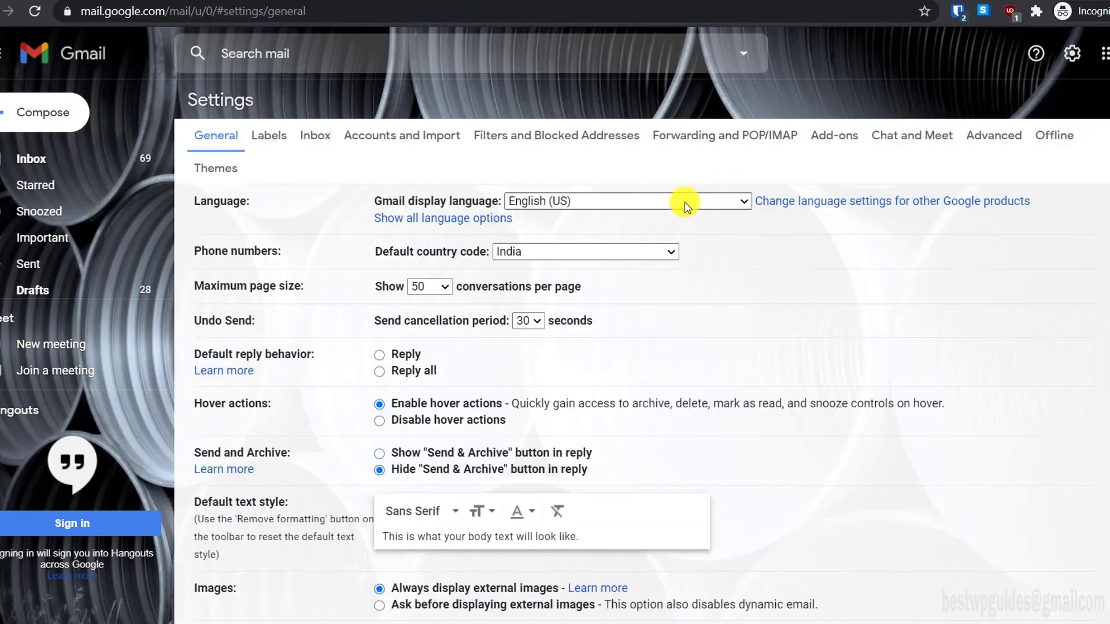
{"action": "left_click", "coordinate": [401, 136]}
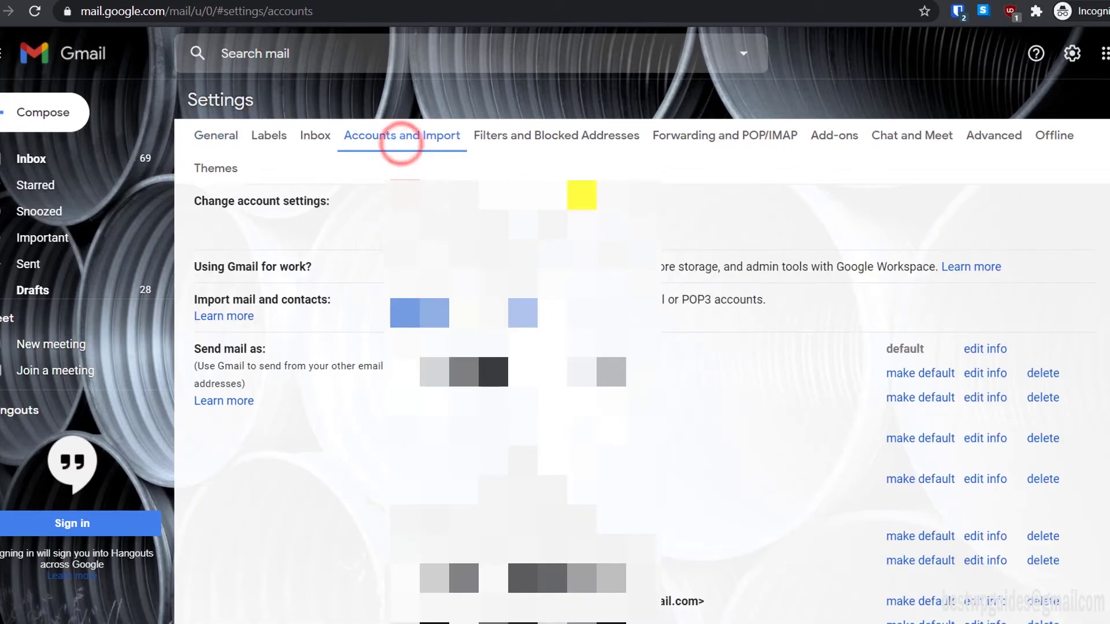
{"action": "scroll", "coordinate": [683, 294], "scroll_direction": "down", "scroll_amount": 3}
{"action": "scroll", "coordinate": [271, 238], "scroll_direction": "up", "scroll_amount": 2}
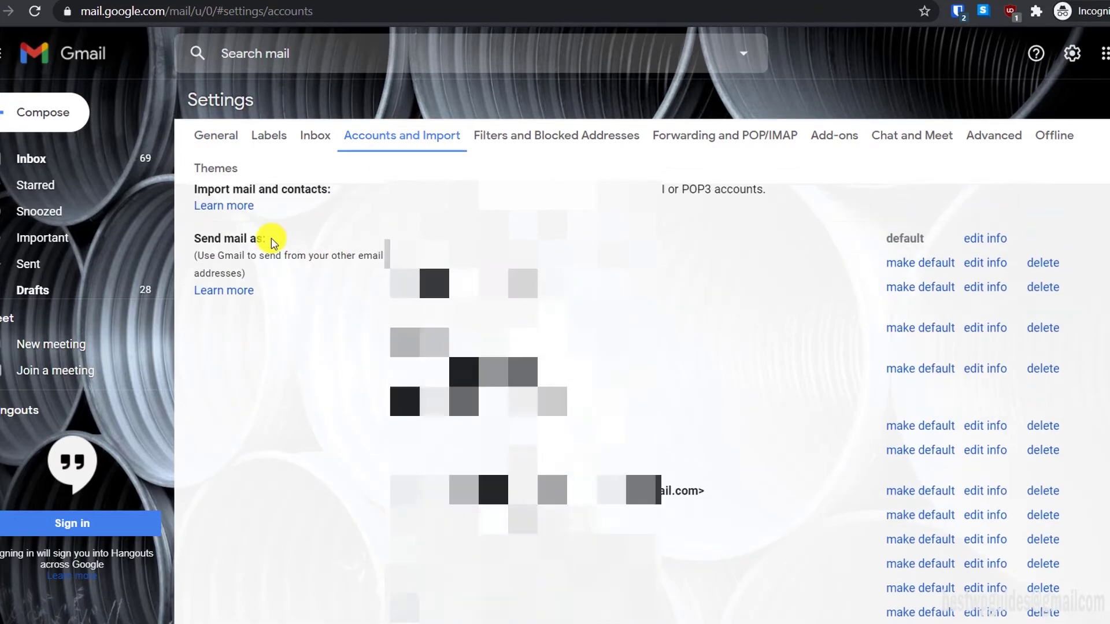
{"action": "scroll", "coordinate": [582, 340], "scroll_direction": "down", "scroll_amount": 5}
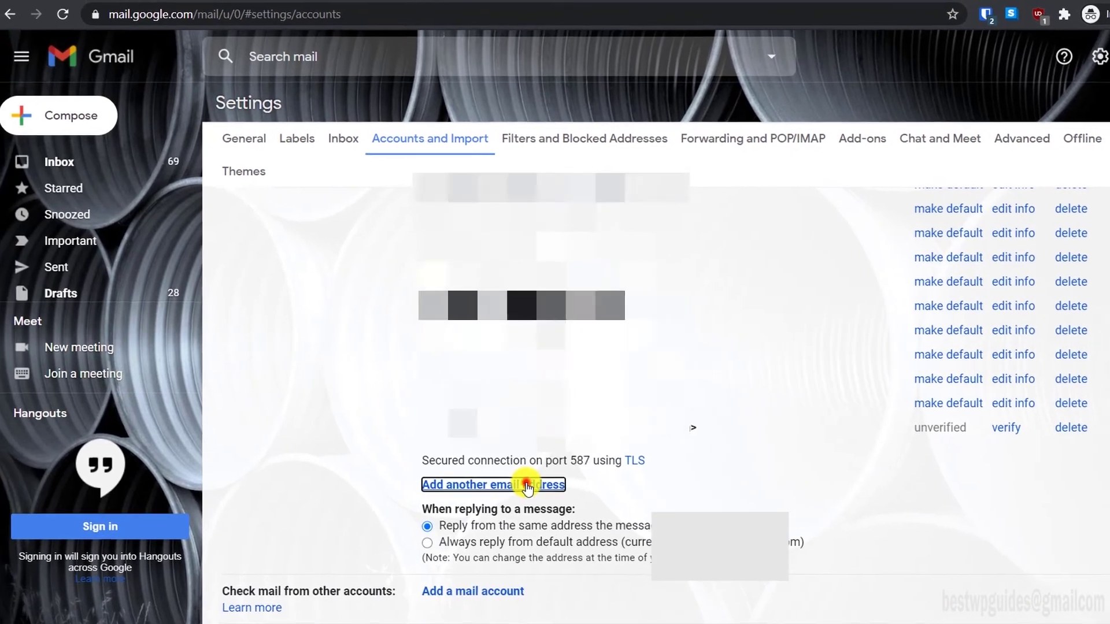
- Add another send-as address, setting the sender name to 'Smart Help Guides'
{"action": "left_click", "coordinate": [492, 481]}
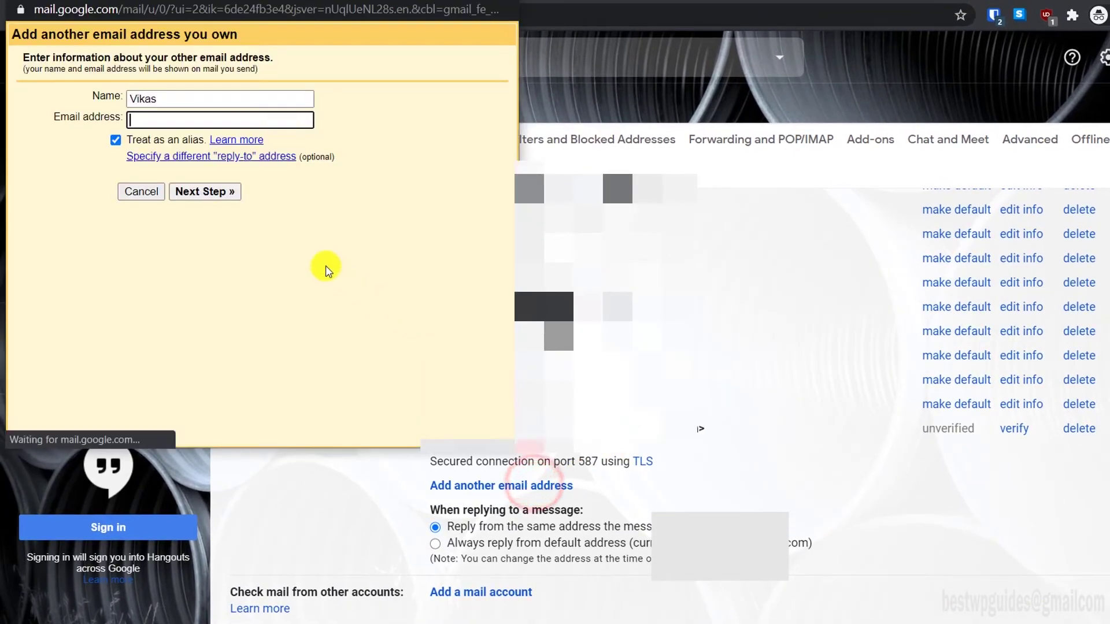
{"action": "left_click_drag", "start_coordinate": [178, 99], "coordinate": [74, 94]}
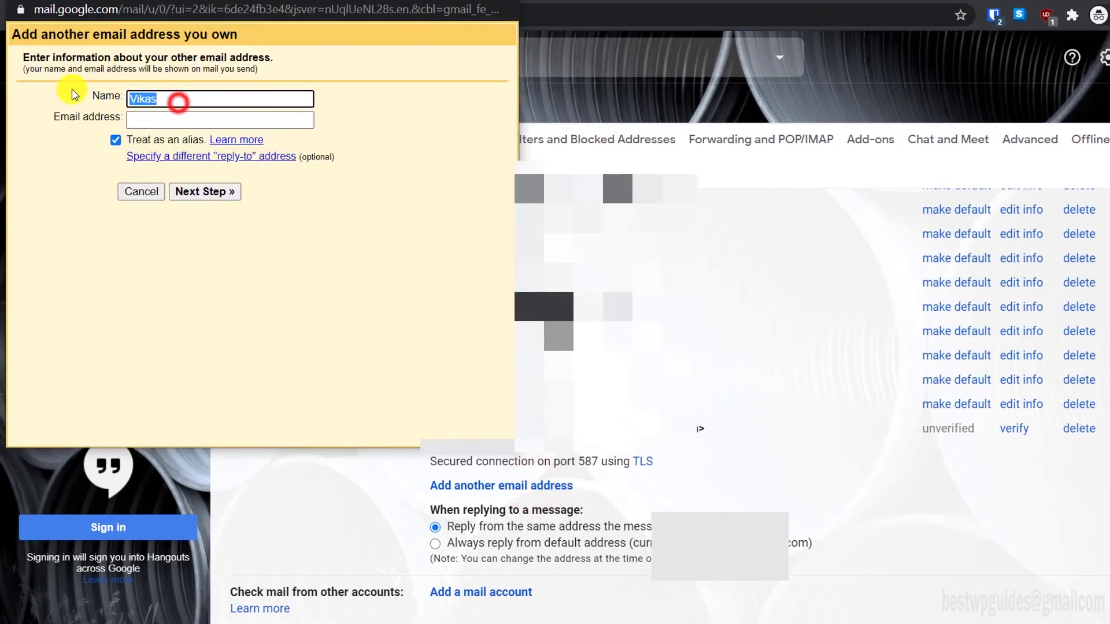
{"action": "type", "text": "Smart Help Guides"}
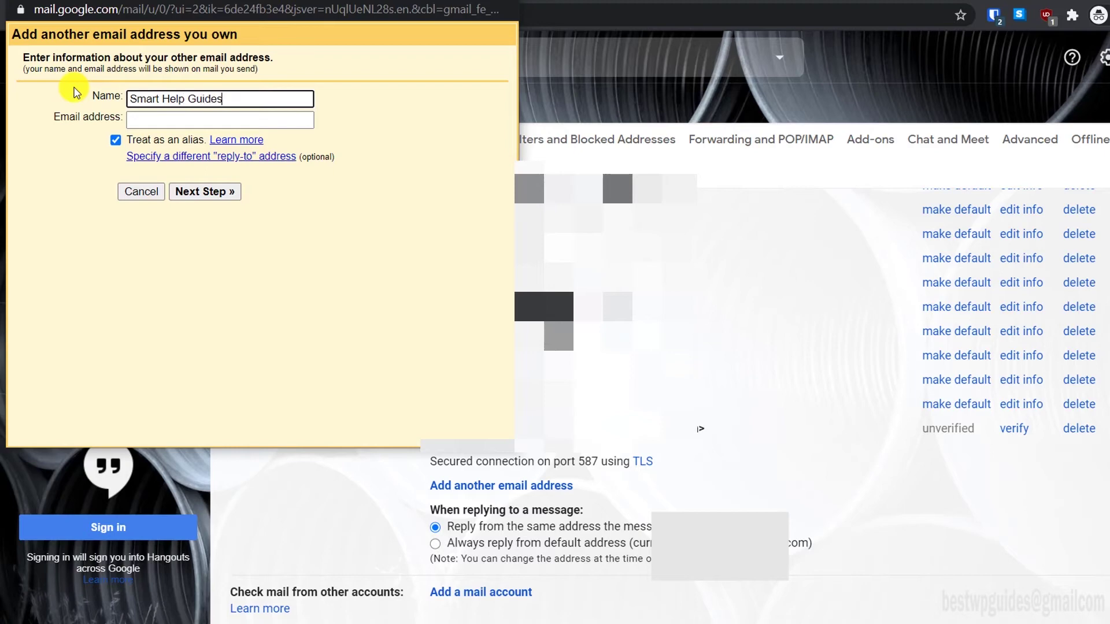
{"action": "key", "text": "Tab"}
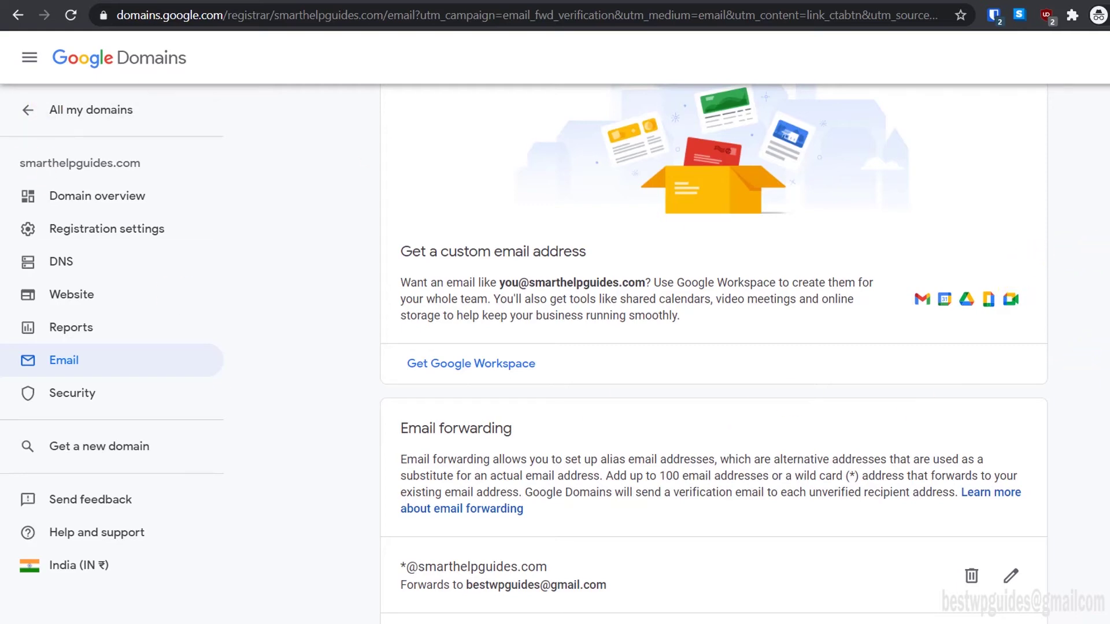
{"action": "left_click", "coordinate": [1080, 99]}
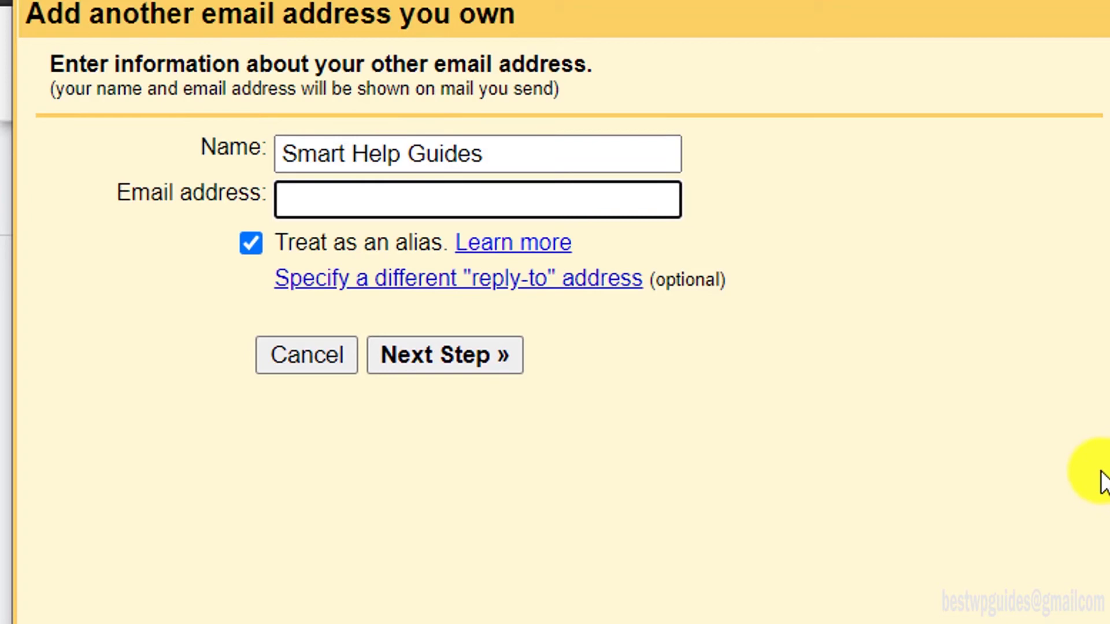
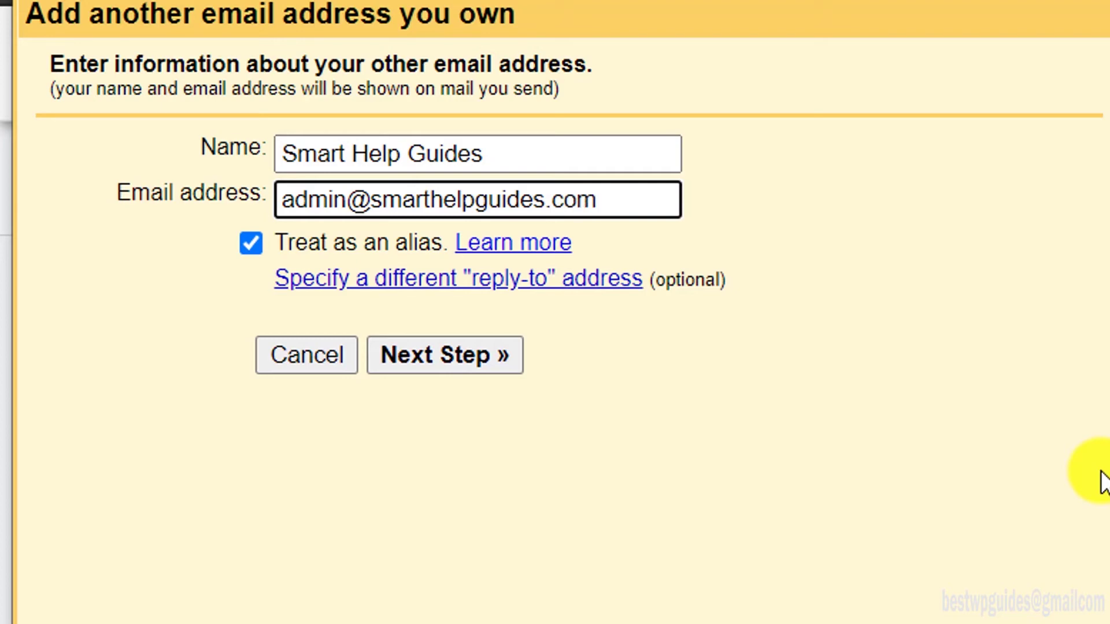
{"action": "left_click", "coordinate": [415, 353]}
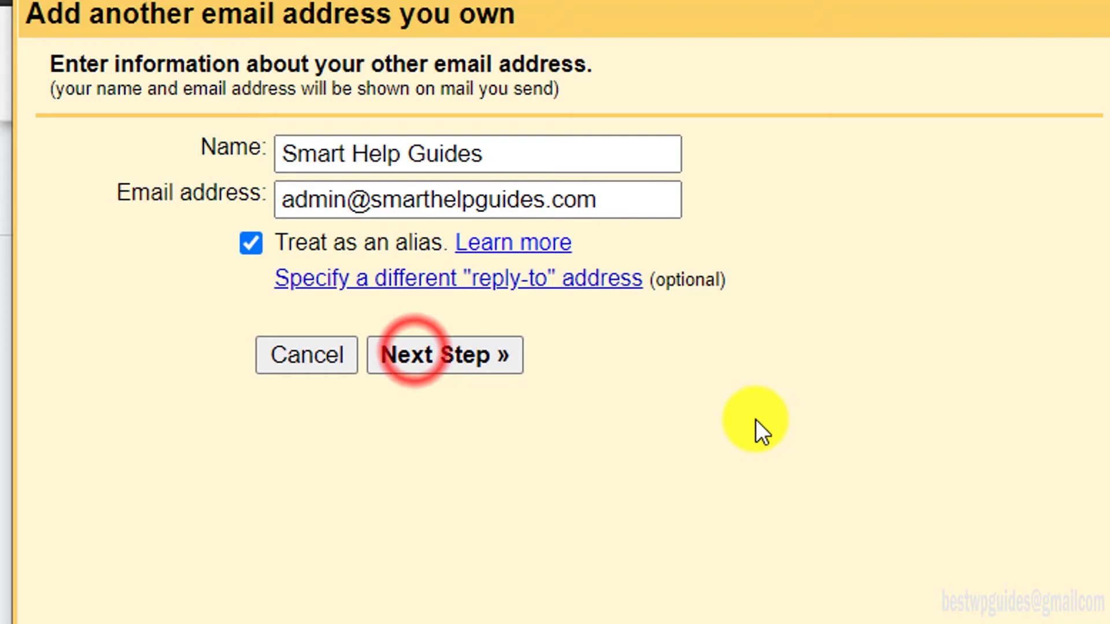
- Set the SMTP server to smtp.gmail.com and enter the Gmail username
{"action": "double_click", "coordinate": [404, 231]}
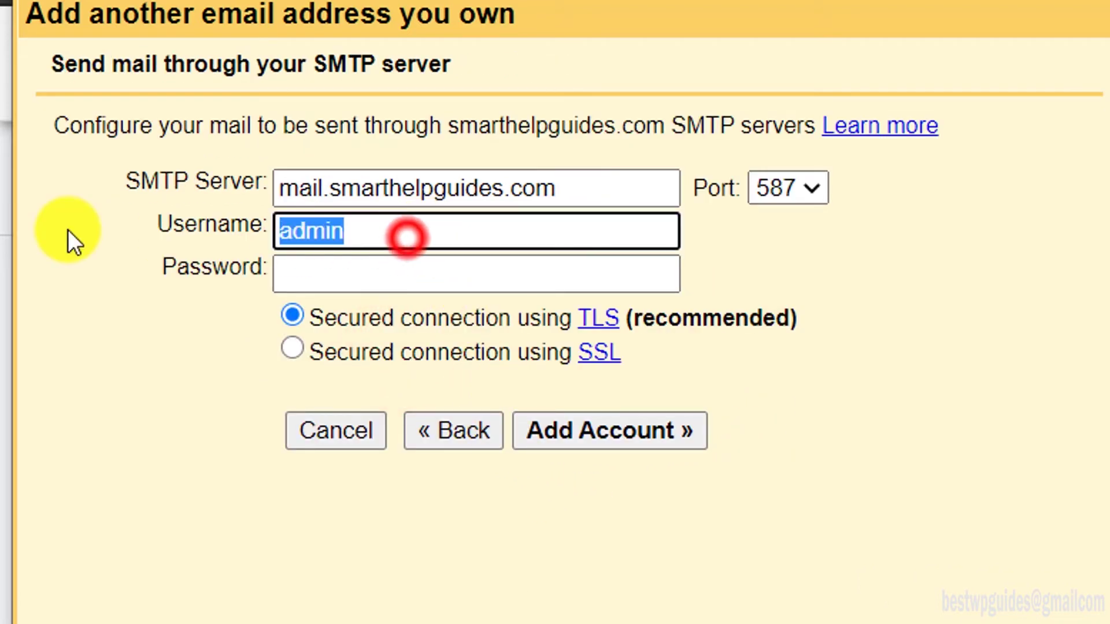
{"action": "double_click", "coordinate": [574, 185]}
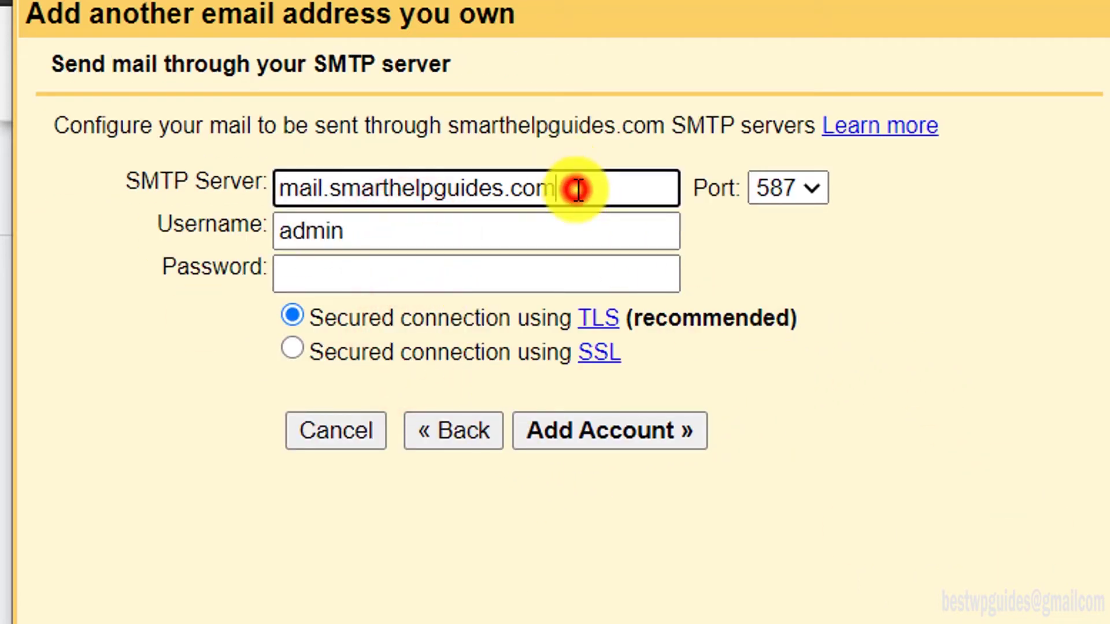
{"action": "type", "text": "s"}
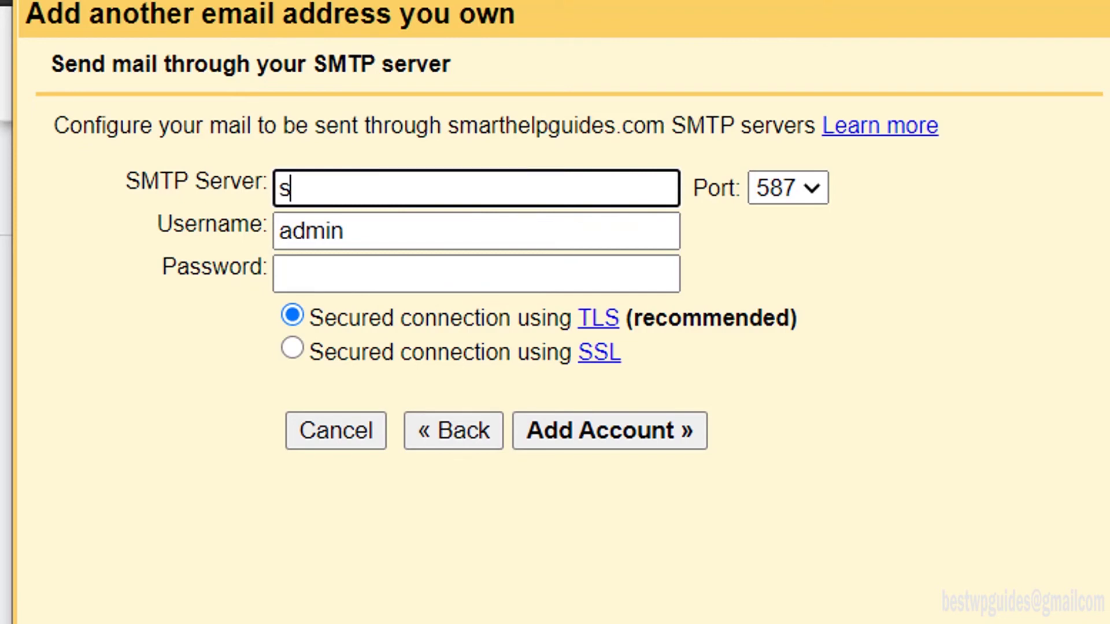
{"action": "type", "text": "mtp.gmai"}
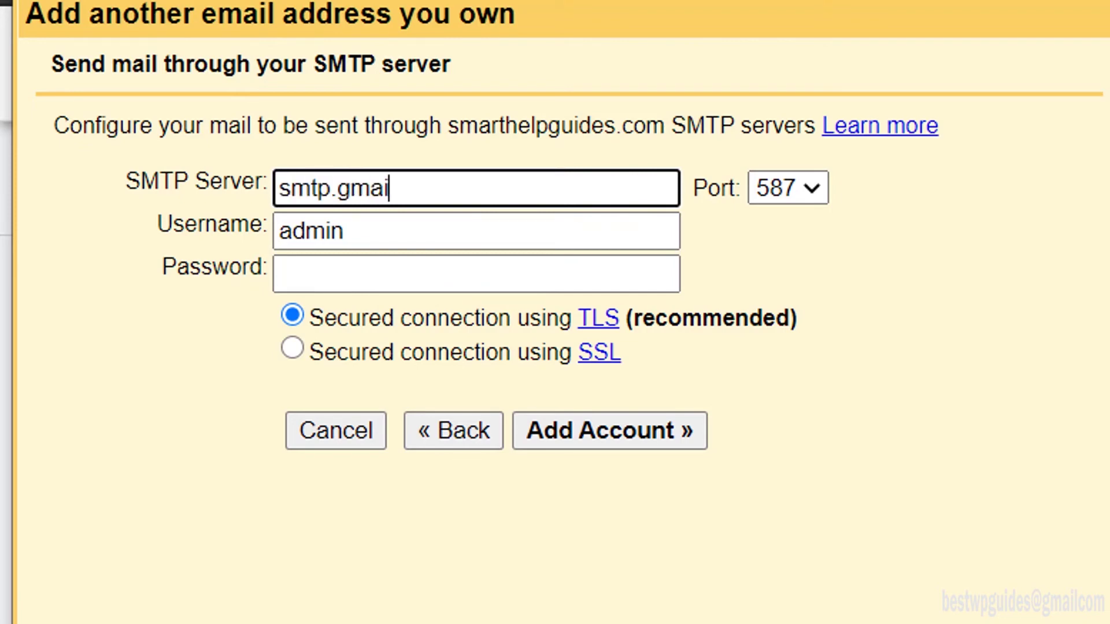
{"action": "type", "text": "l.com"}
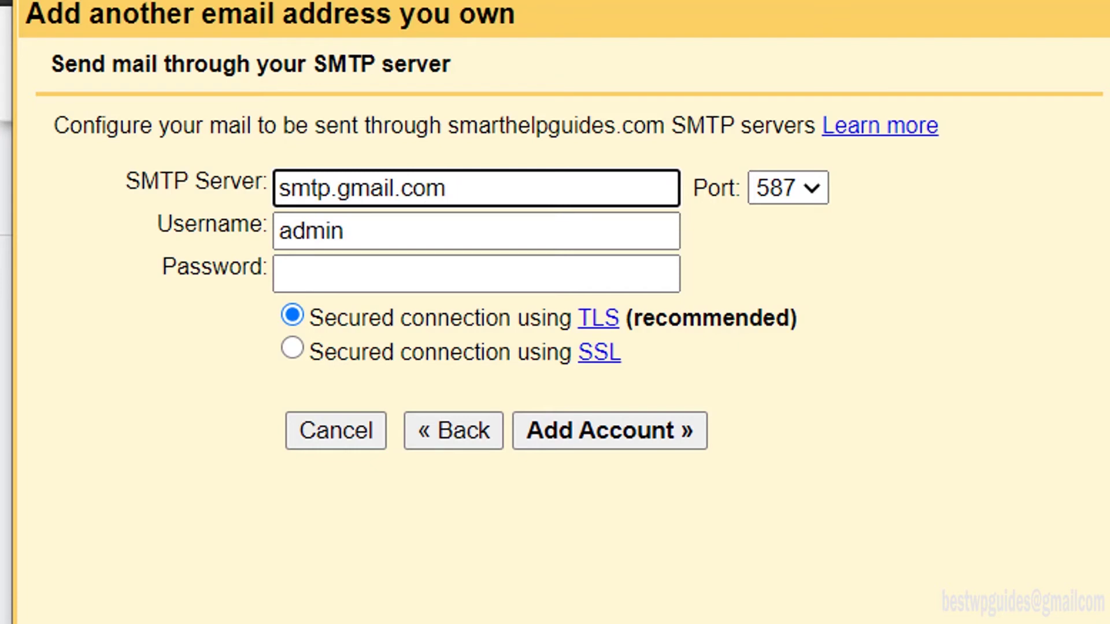
{"action": "left_click", "coordinate": [384, 230]}
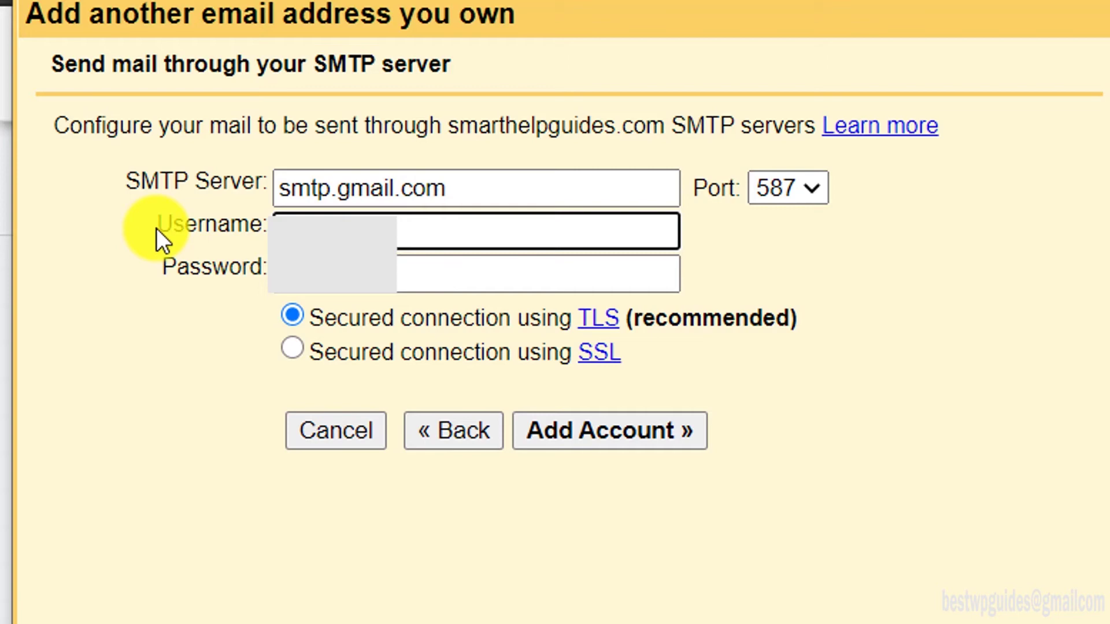
{"action": "type", "text": "@gmail.c"}
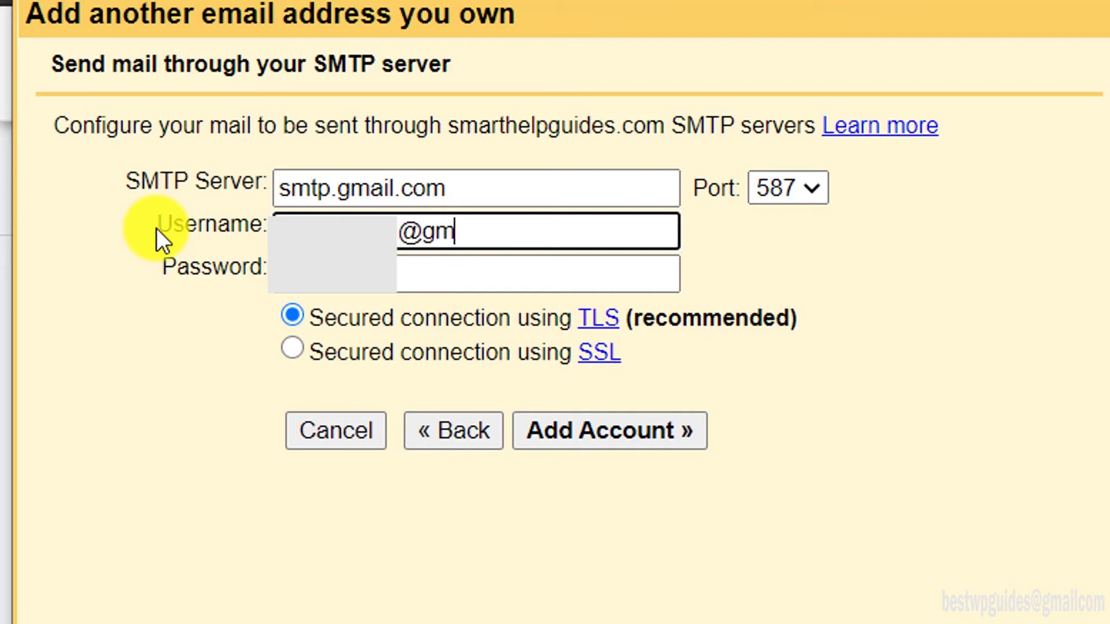
{"action": "type", "text": "om"}
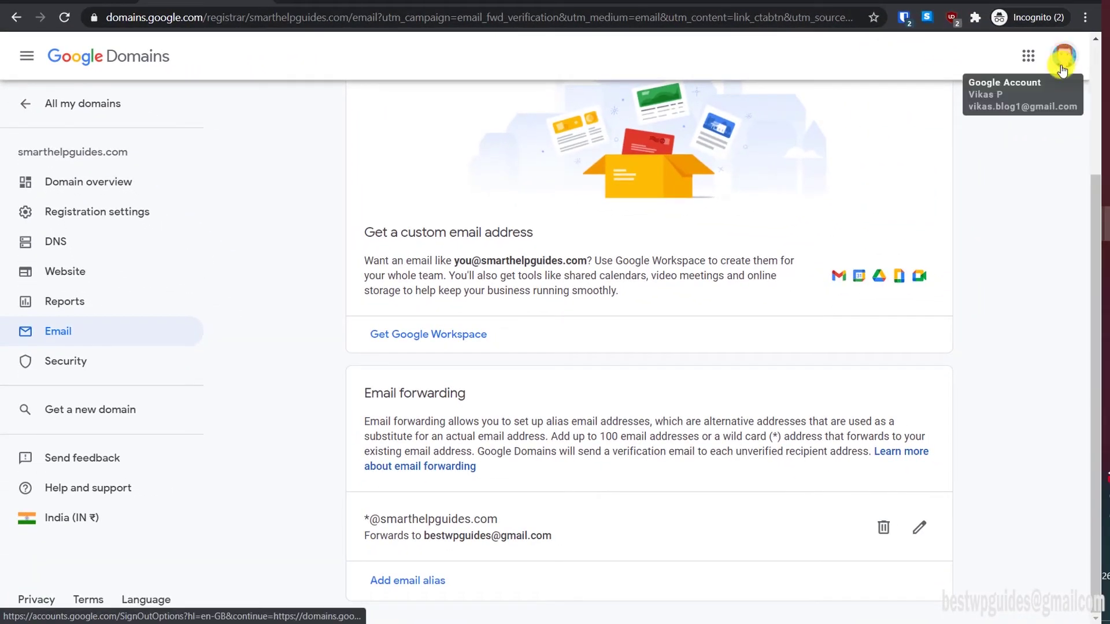
- Go from the account menu to Google Account Security and open App passwords
{"action": "left_click", "coordinate": [1064, 61]}
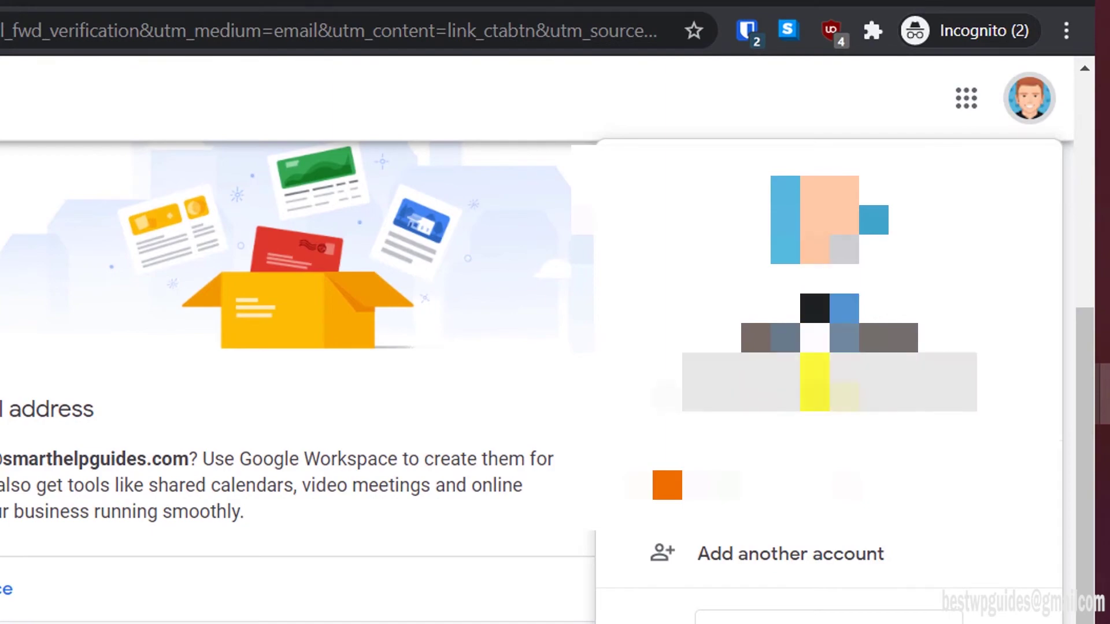
{"action": "left_click", "coordinate": [812, 383]}
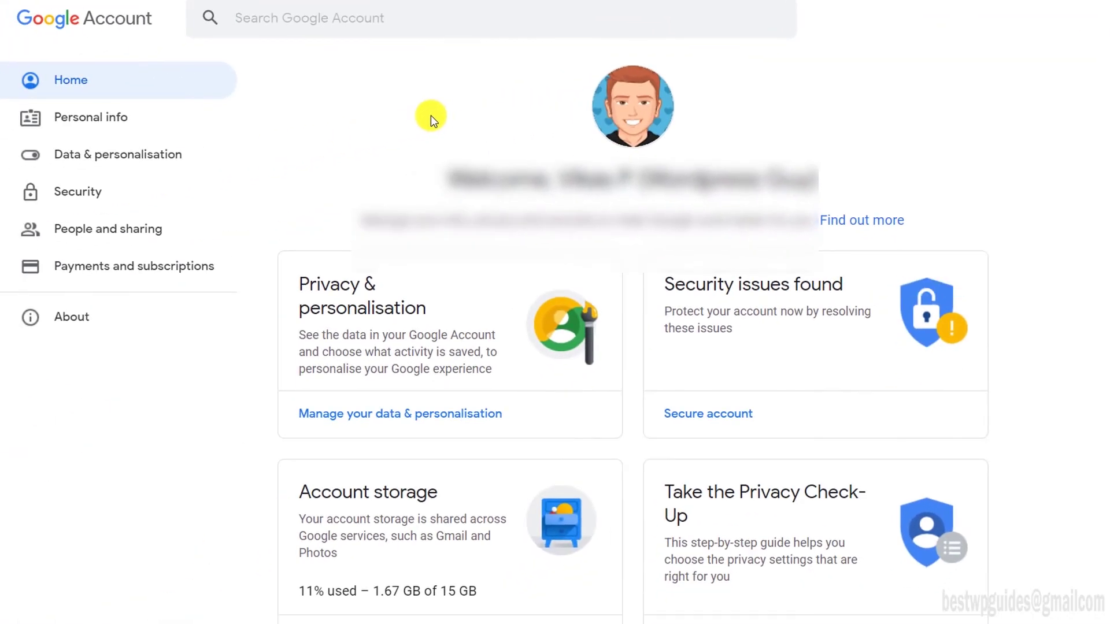
{"action": "left_click", "coordinate": [86, 190]}
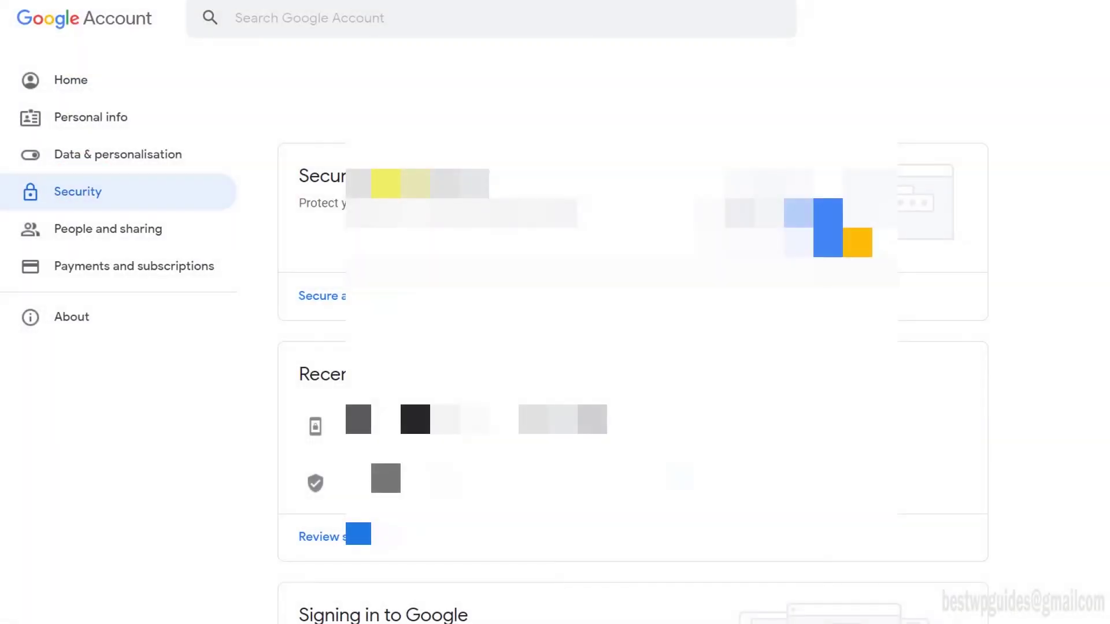
{"action": "scroll", "coordinate": [633, 335], "scroll_direction": "down", "scroll_amount": 5}
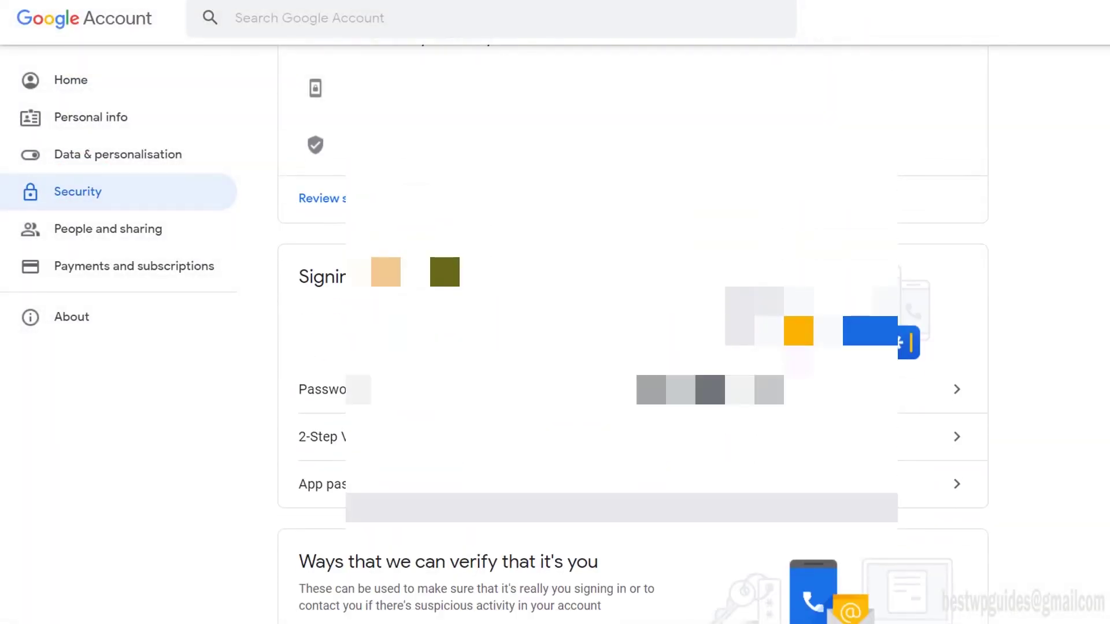
{"action": "scroll", "coordinate": [633, 336], "scroll_direction": "down", "scroll_amount": 2}
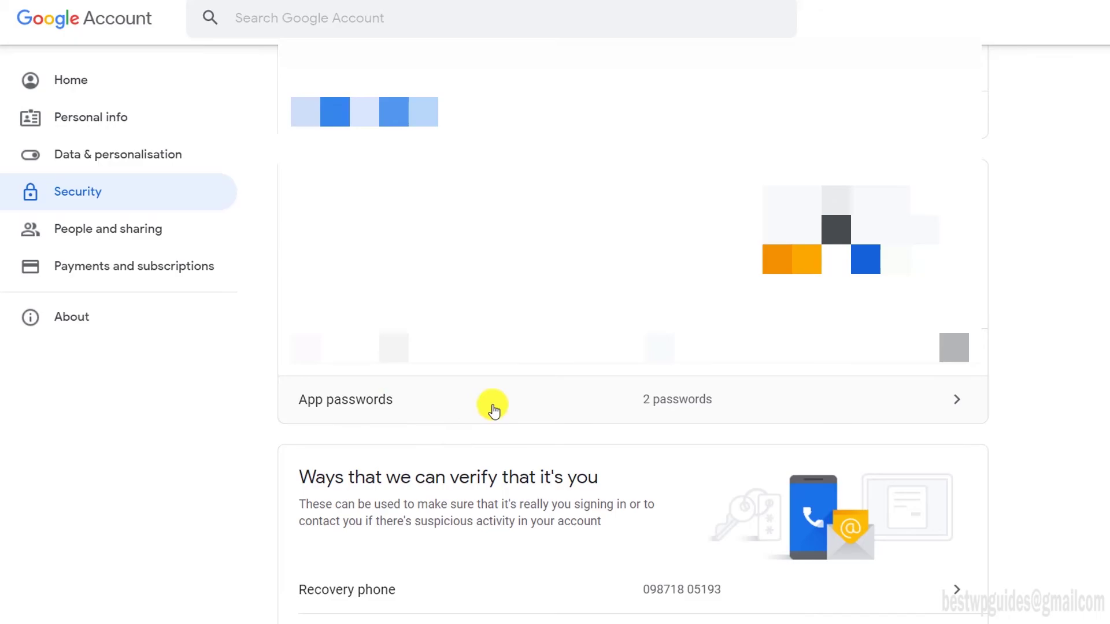
{"action": "left_click", "coordinate": [493, 409]}
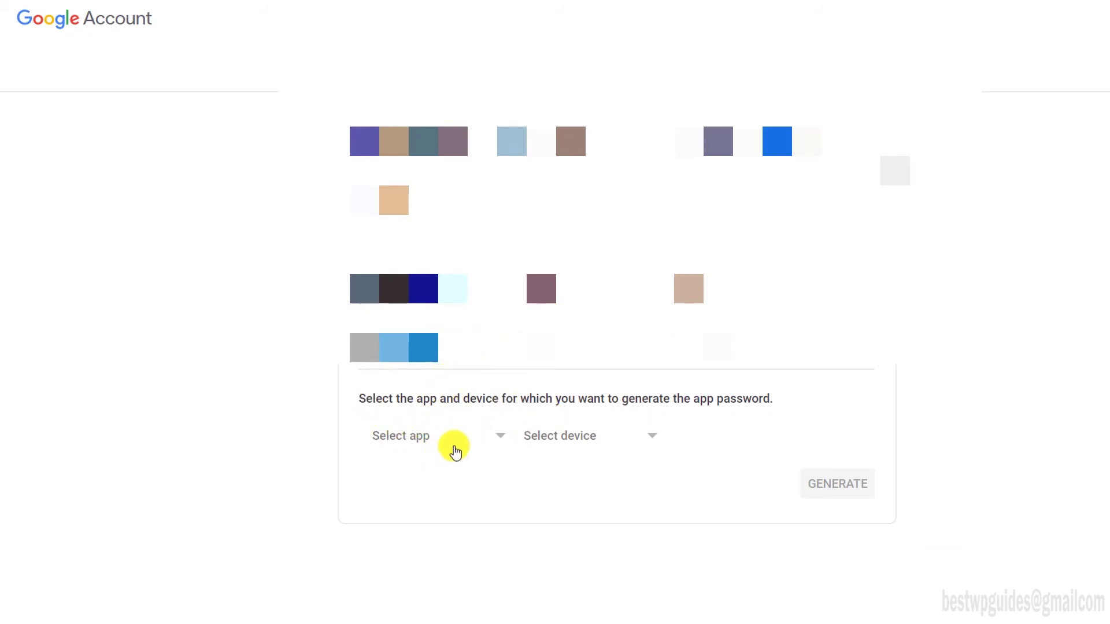
- Generate a Mail app password named 'Email forwarding - Smarthelpguides' and select it for copying
{"action": "left_click", "coordinate": [425, 438]}
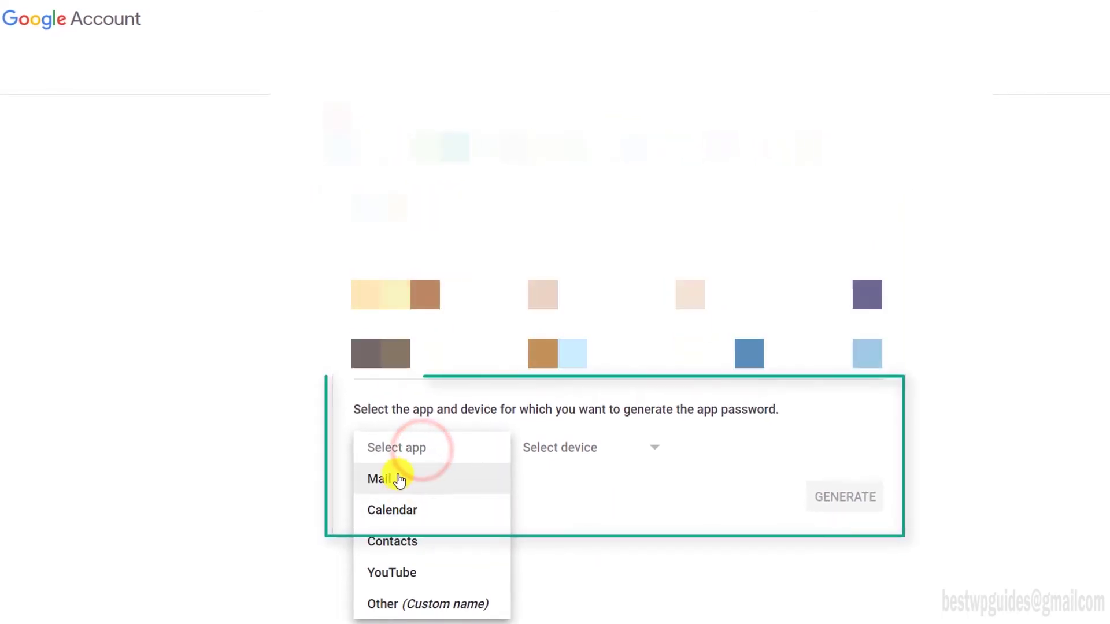
{"action": "left_click", "coordinate": [399, 479]}
{"action": "left_click", "coordinate": [626, 448]}
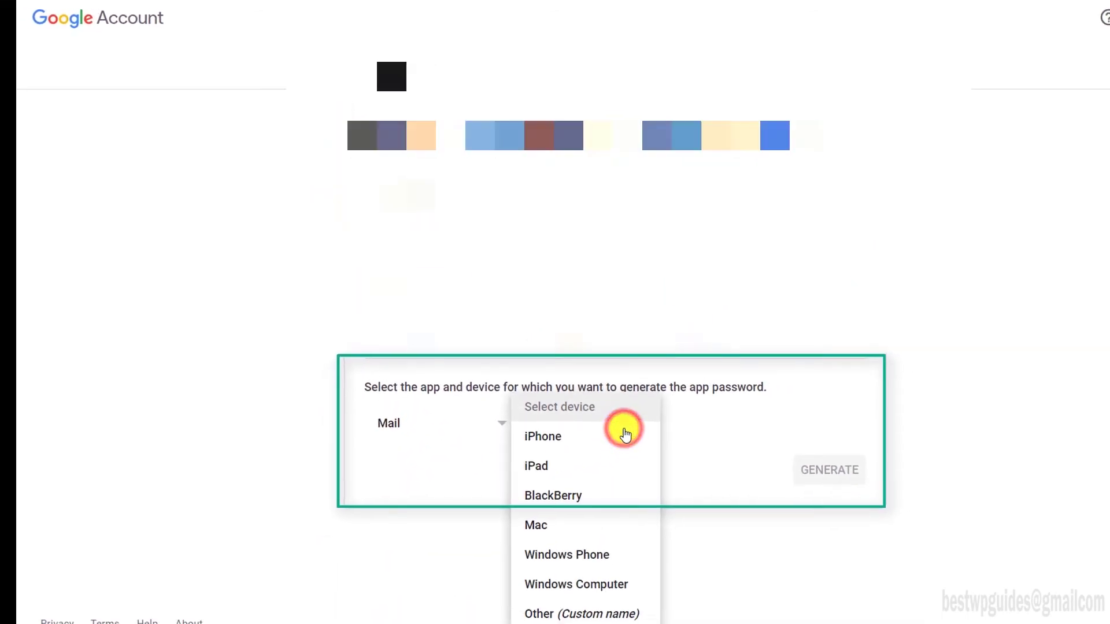
{"action": "left_click", "coordinate": [596, 611]}
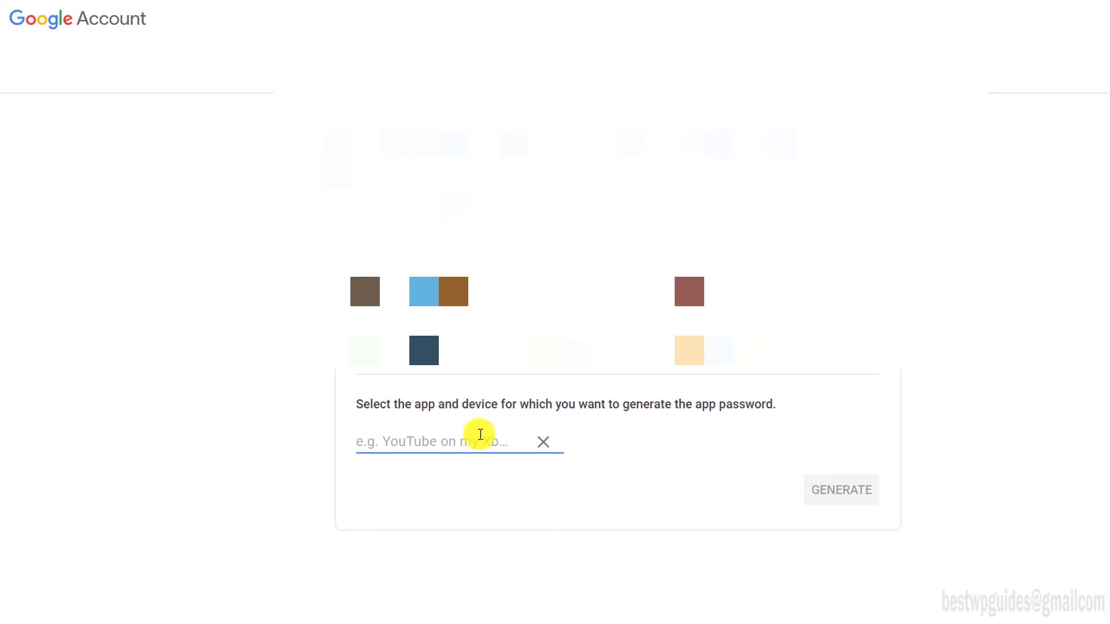
{"action": "type", "text": "Email forwarding -"}
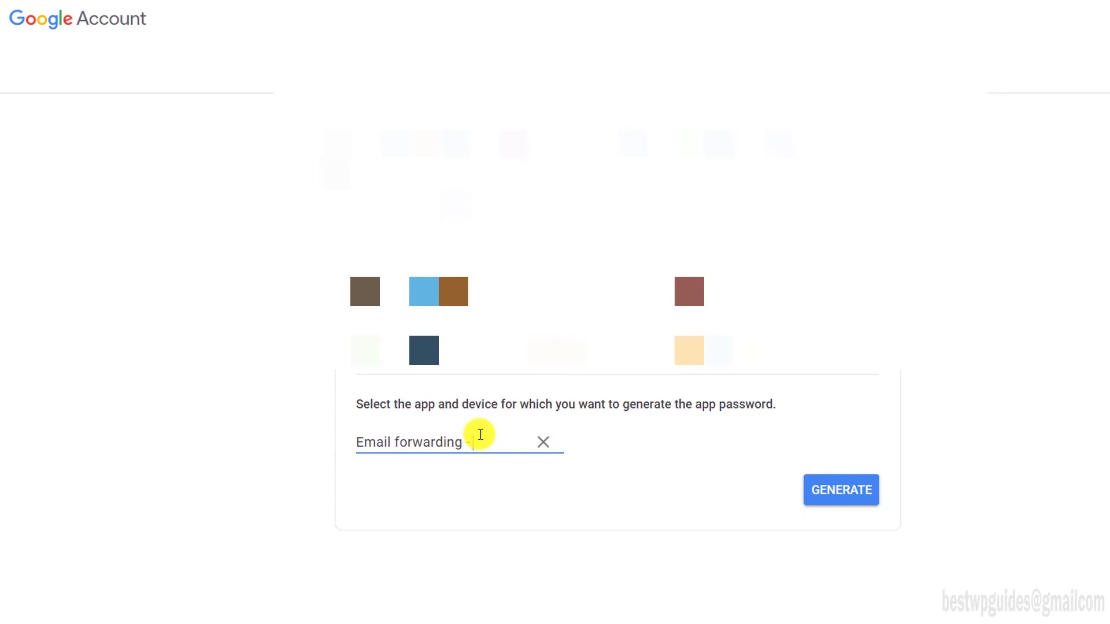
{"action": "type", "text": "thelp"}
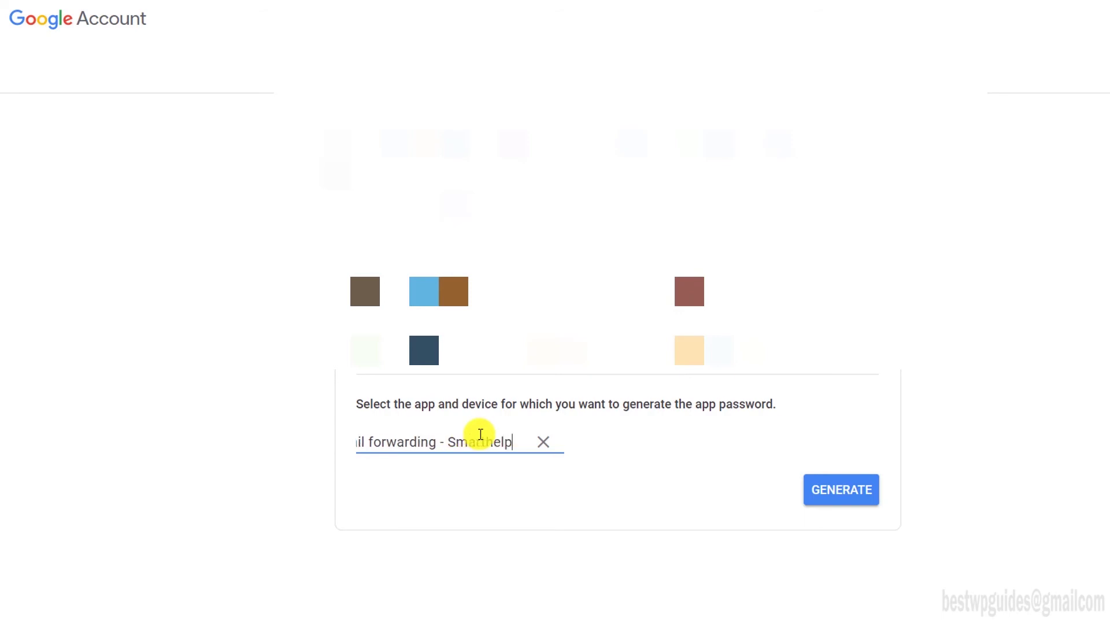
{"action": "type", "text": "guides g"}
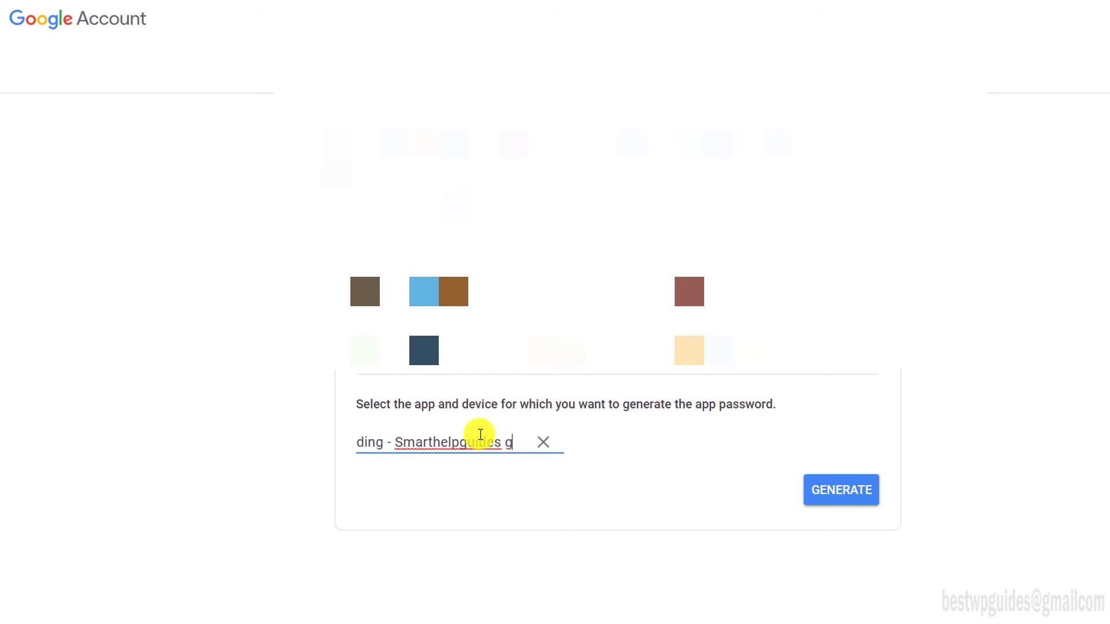
{"action": "type", "text": "oogle domains"}
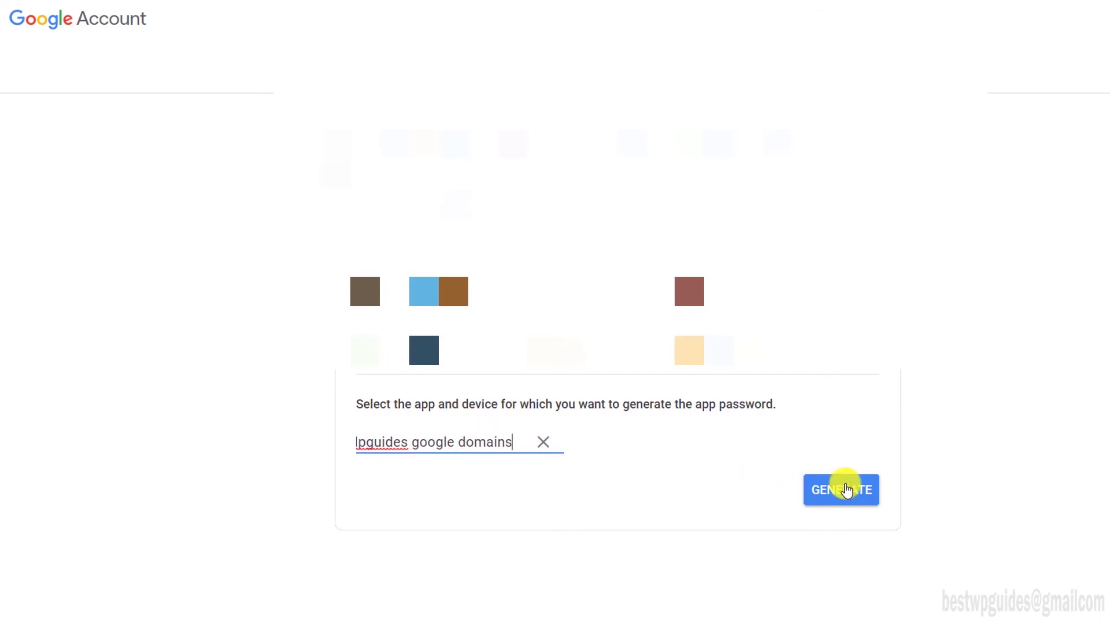
{"action": "left_click", "coordinate": [842, 489]}
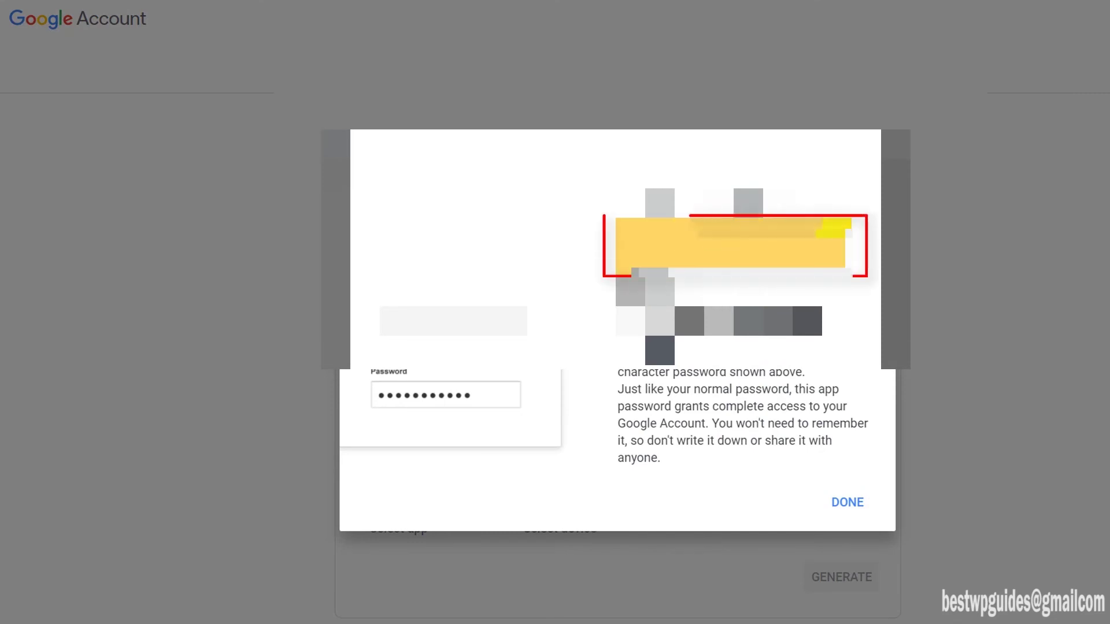
{"action": "left_click_drag", "start_coordinate": [845, 243], "coordinate": [621, 240]}
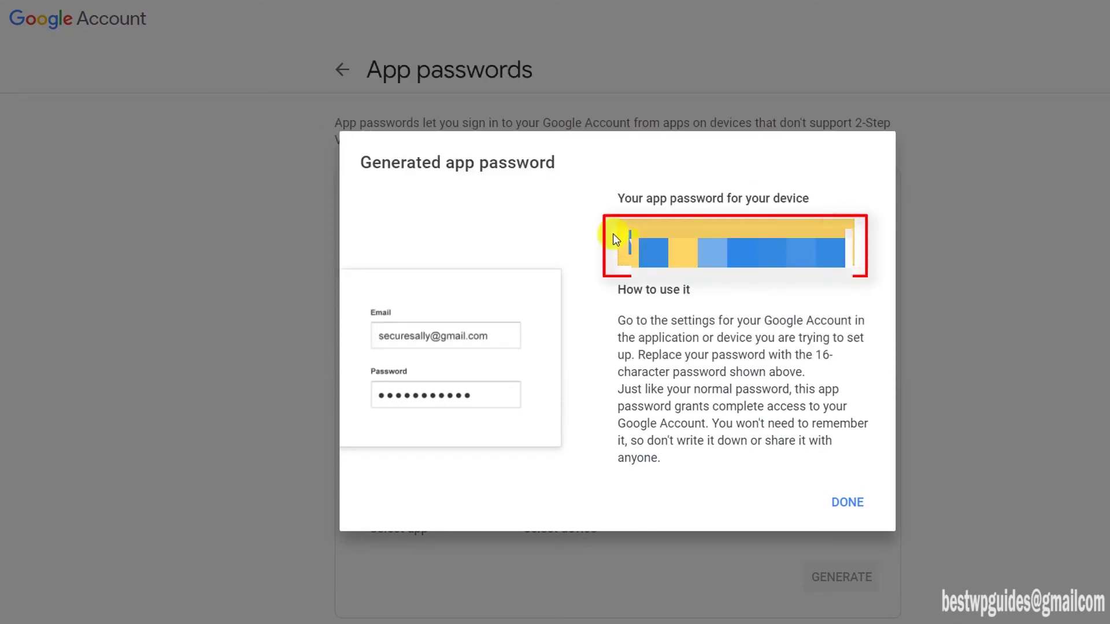
- Add the send-as address on smtp.gmail.com with the pasted app password, then verify it with the emailed code
{"action": "key", "text": "alt+Tab"}
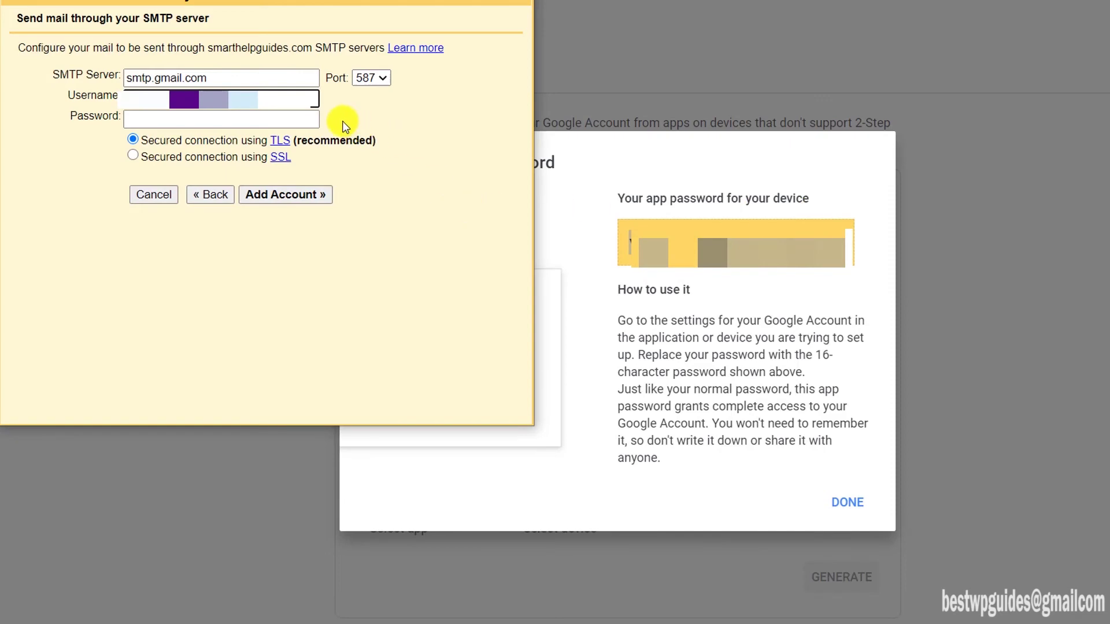
{"action": "left_click", "coordinate": [304, 118]}
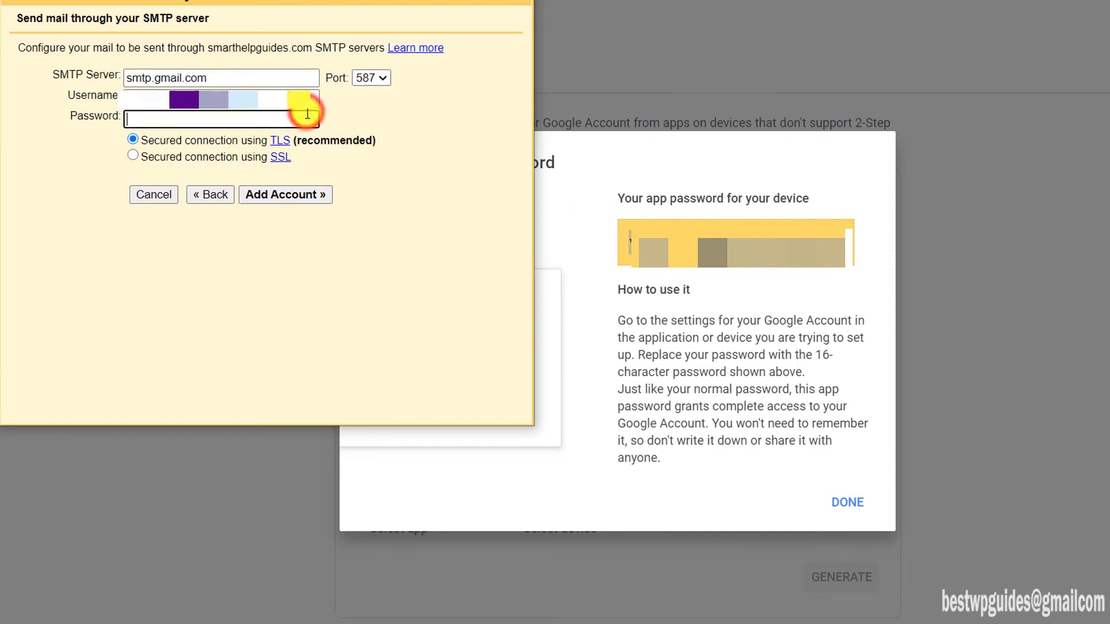
{"action": "key", "text": "ctrl+v"}
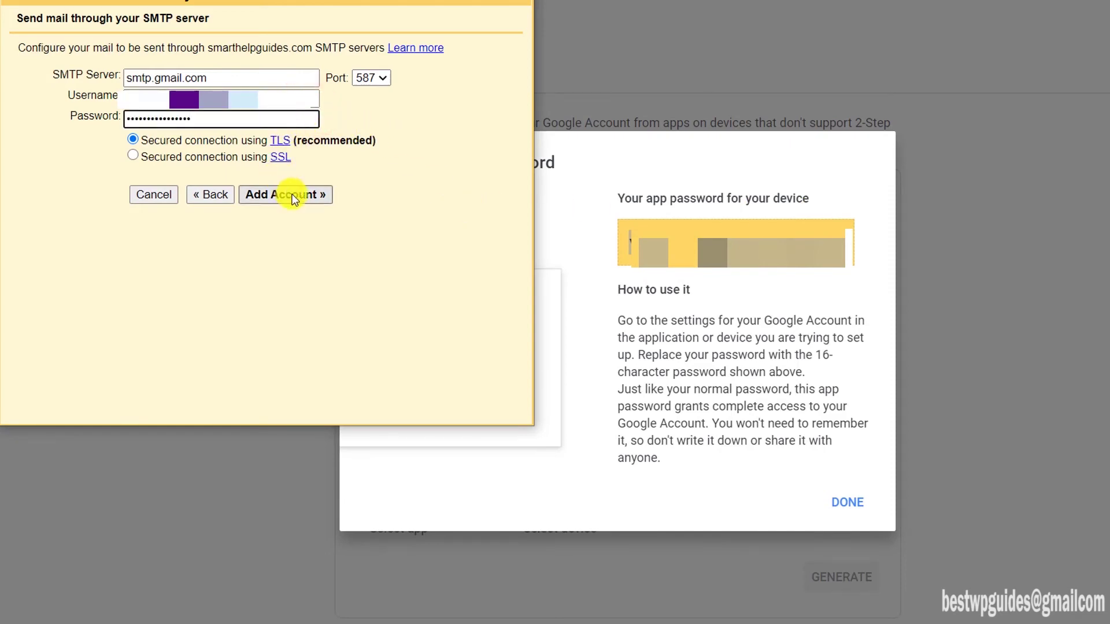
{"action": "left_click", "coordinate": [293, 197]}
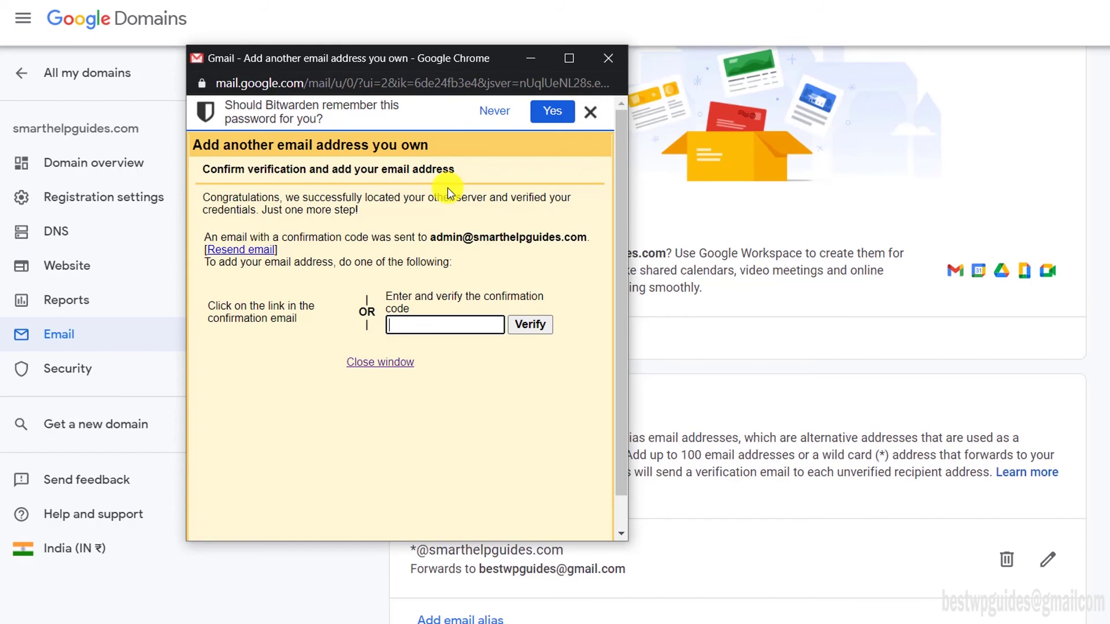
{"action": "left_click", "coordinate": [427, 329]}
{"action": "left_click", "coordinate": [536, 325]}
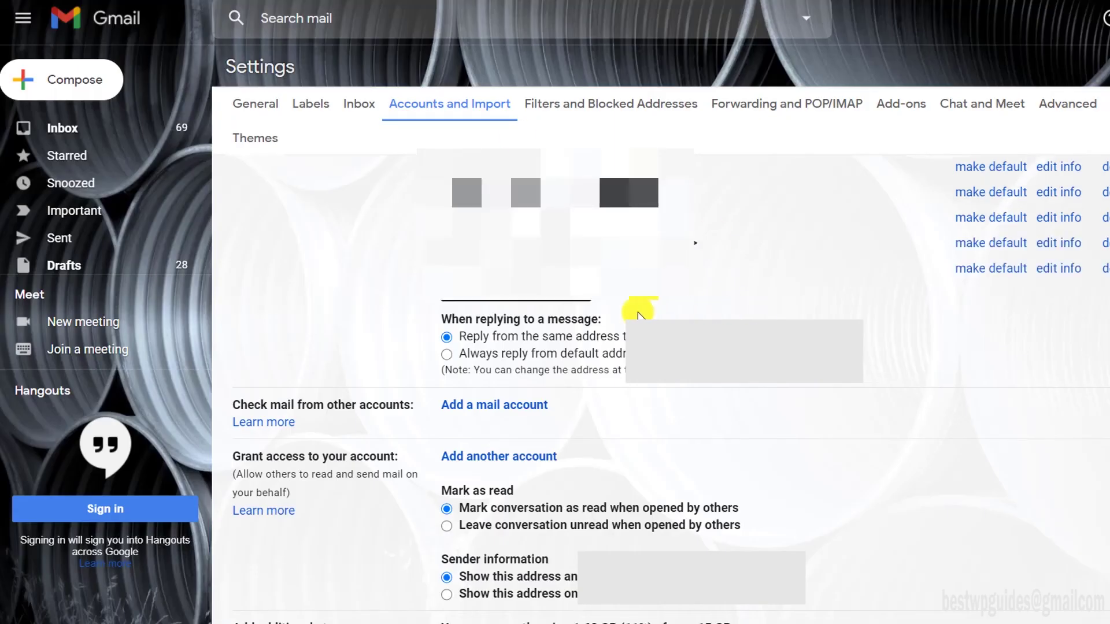
- Compose the Hello Test email from the custom domain address and add a recipient
{"action": "left_click", "coordinate": [30, 82]}
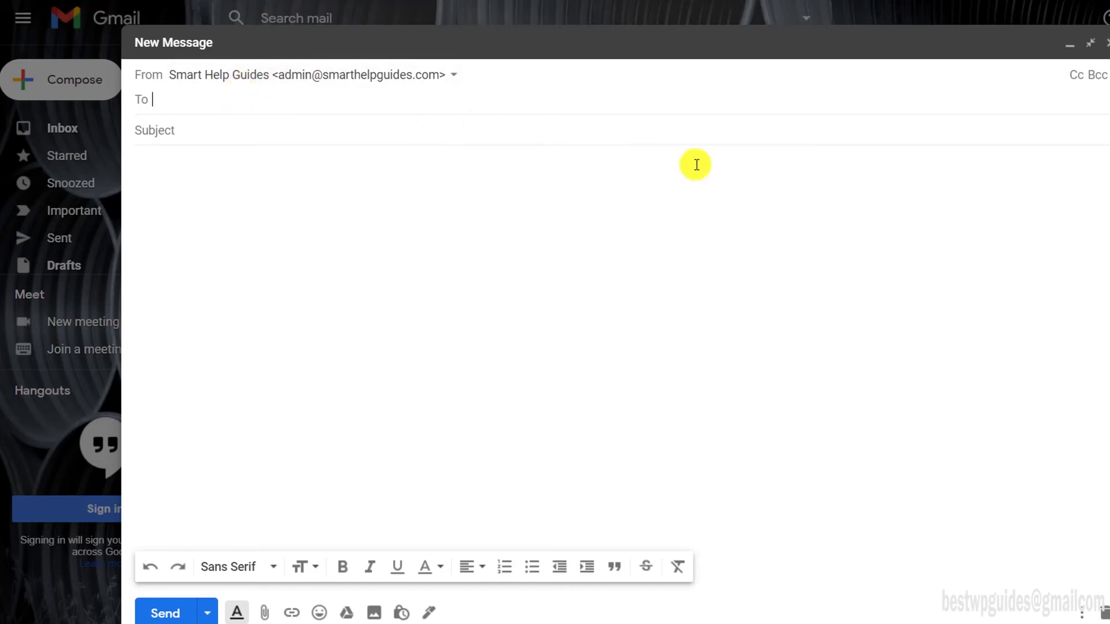
{"action": "type", "text": "b"}
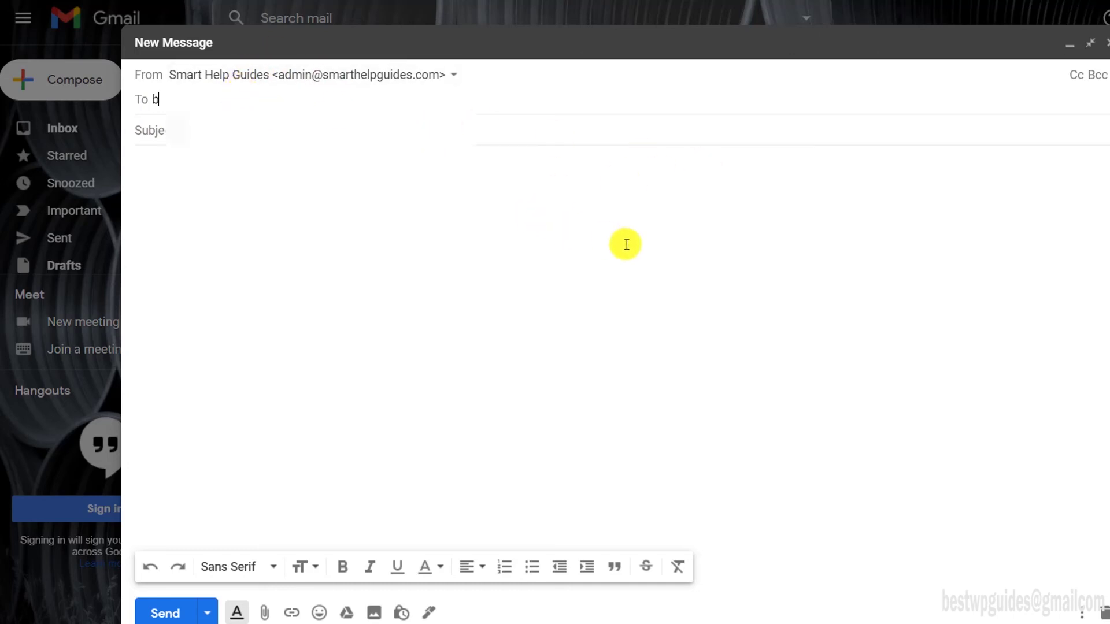
{"action": "type", "text": "es"}
{"action": "left_click", "coordinate": [627, 244]}
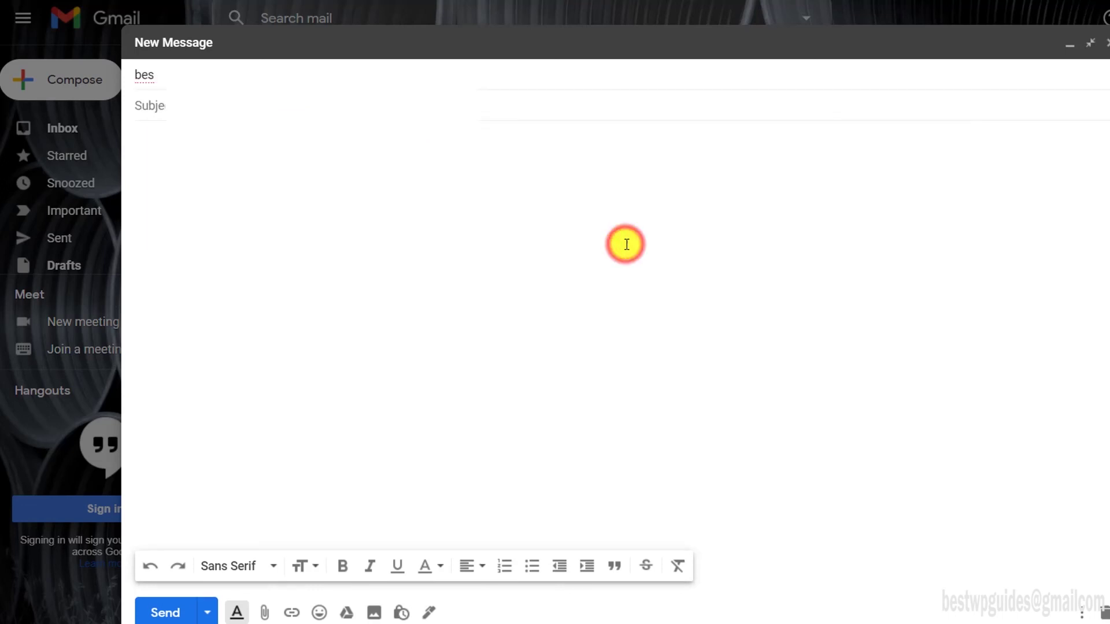
{"action": "left_click", "coordinate": [307, 75]}
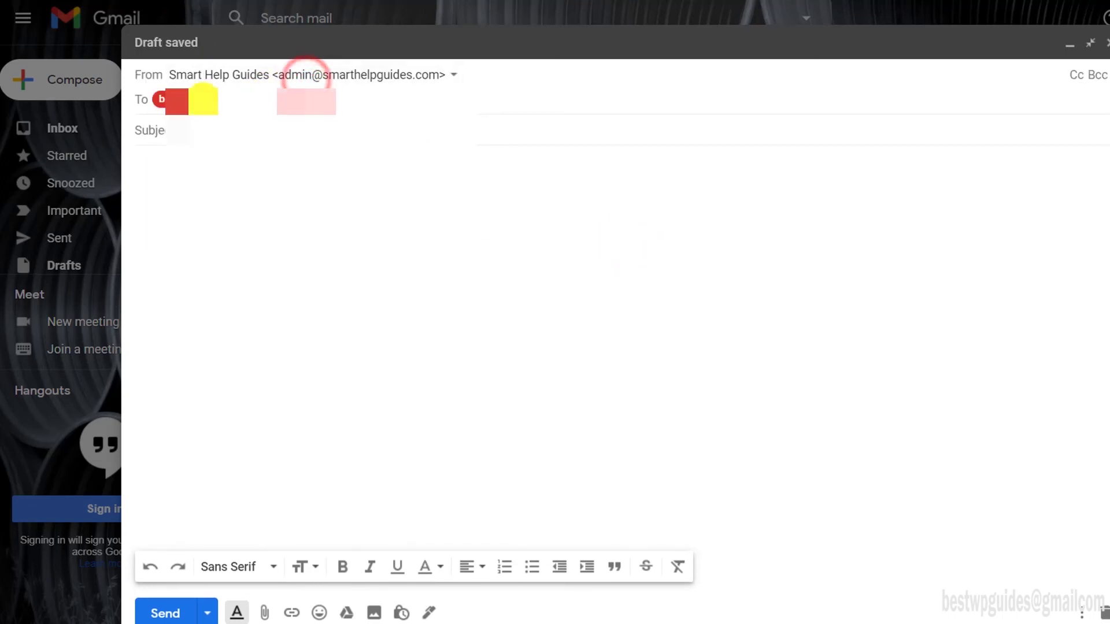
- Correct the recipient address, then confirm the sent message is mailed-by smarthelpguides.com
{"action": "double_click", "coordinate": [177, 101]}
{"action": "key", "text": "BackSpace"}
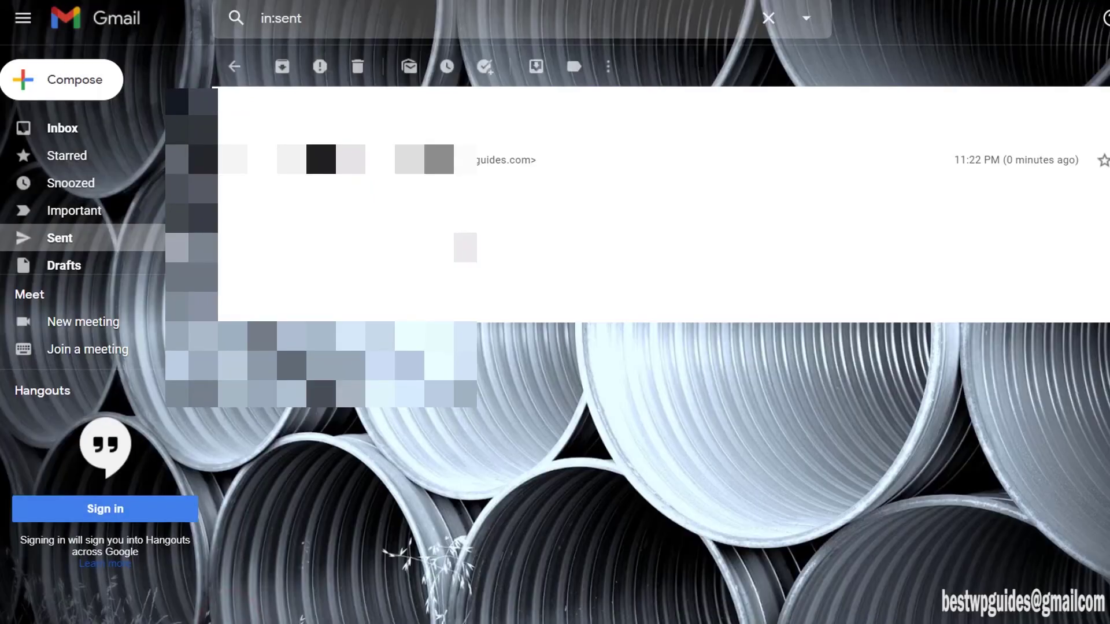
{"action": "left_click", "coordinate": [456, 174]}
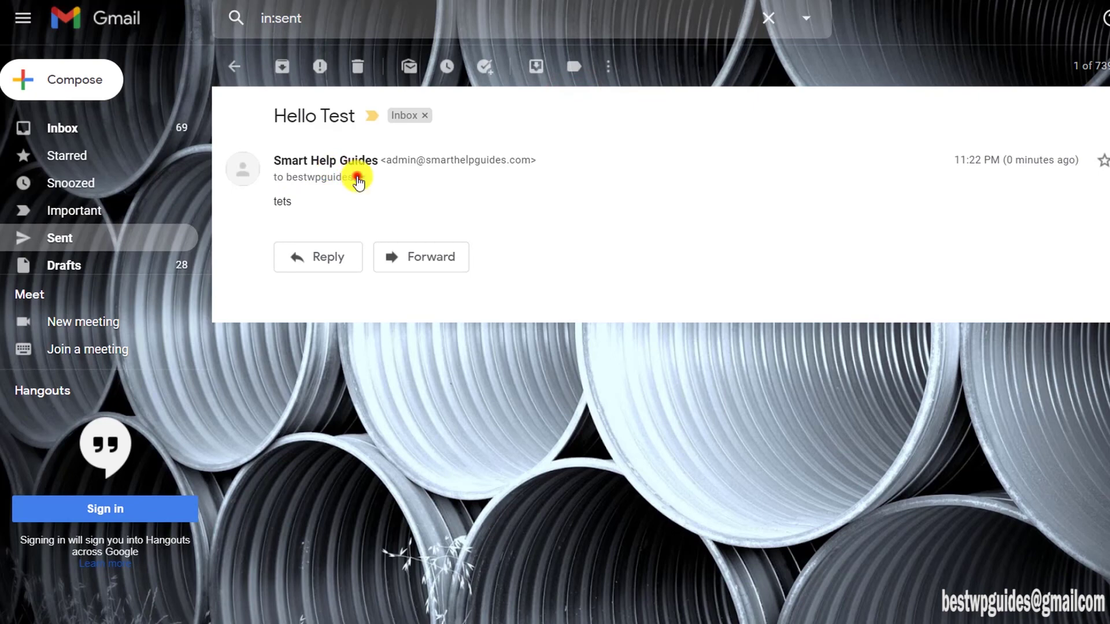
{"action": "left_click", "coordinate": [359, 176]}
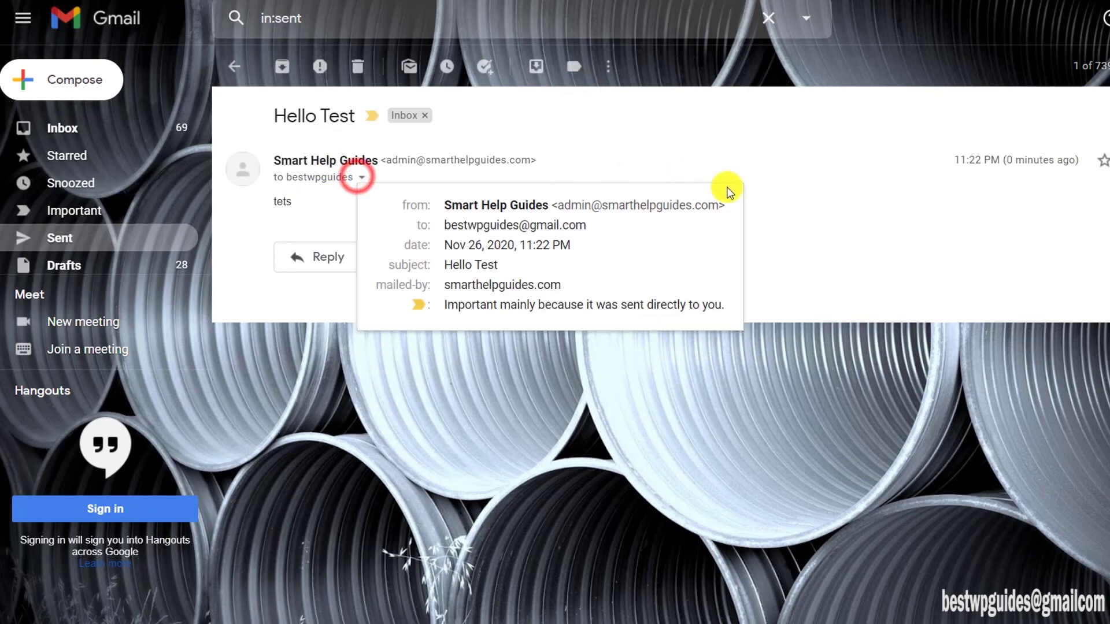